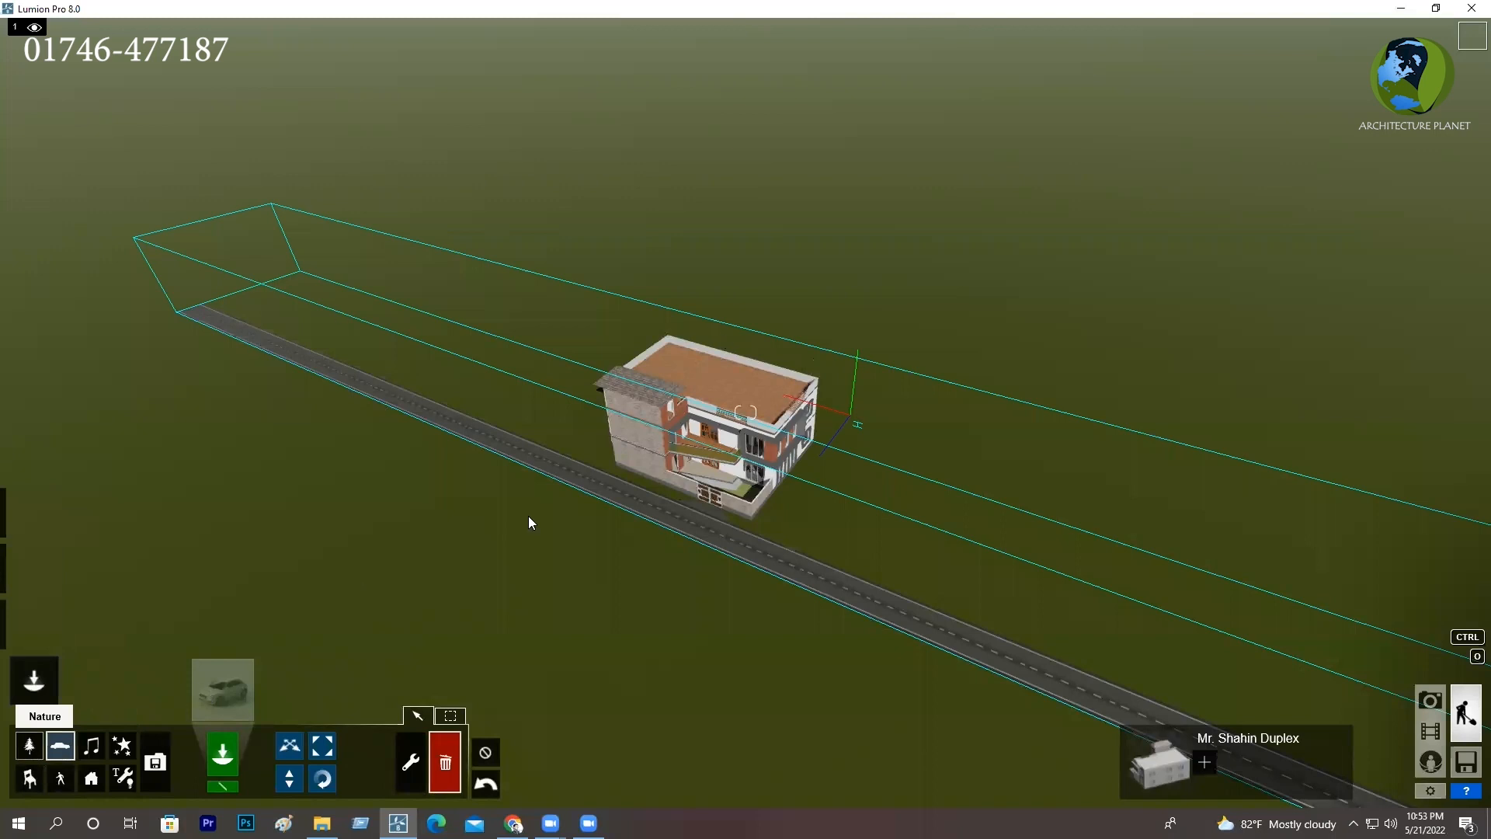
# Step: Browse the first tree category of the Nature Library from page 1 through page 9
pyautogui.click(28, 748)
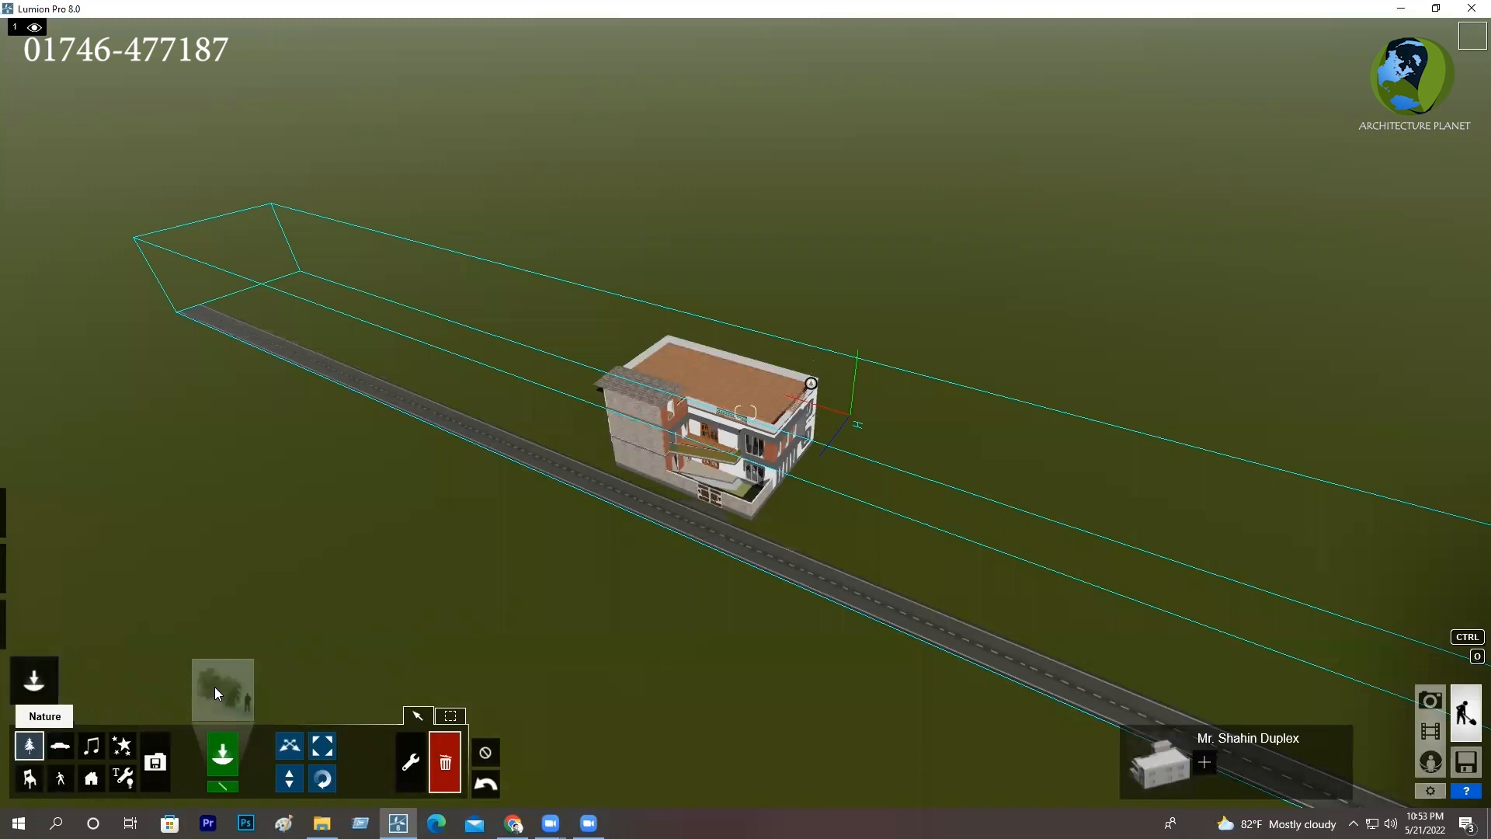
pyautogui.click(220, 679)
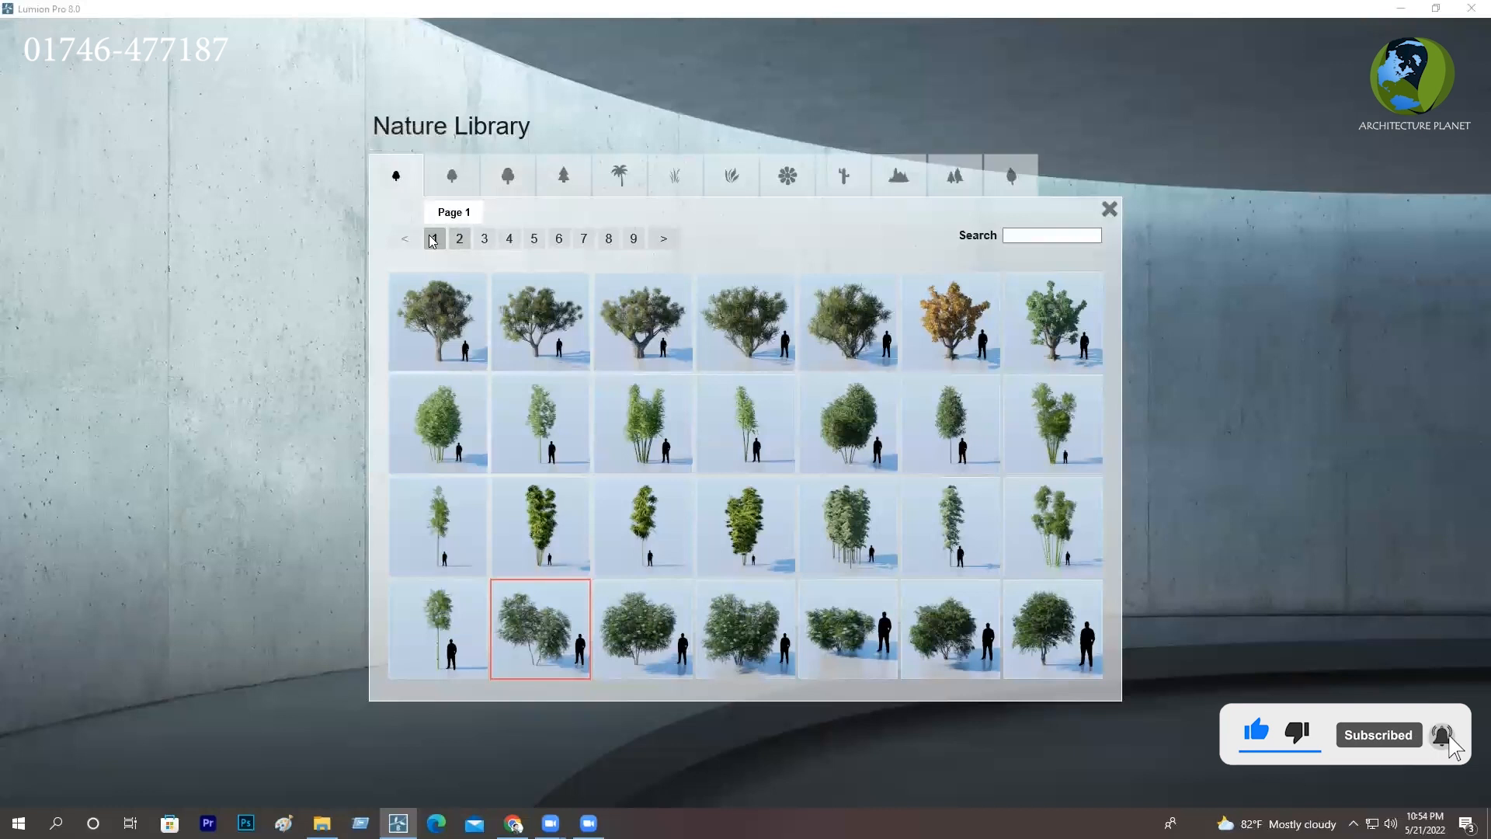
pyautogui.click(453, 243)
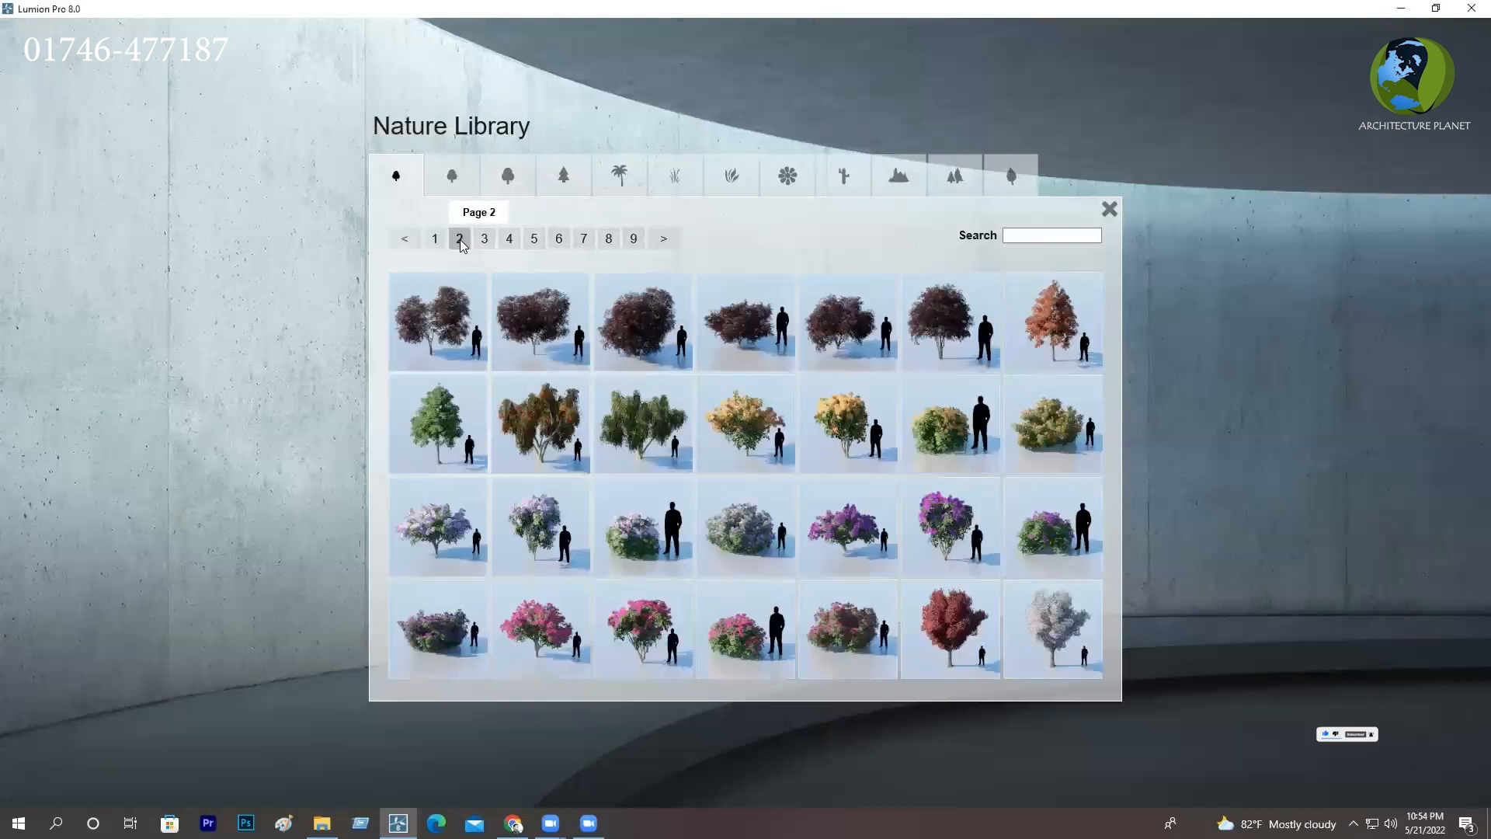
pyautogui.click(484, 241)
pyautogui.click(509, 240)
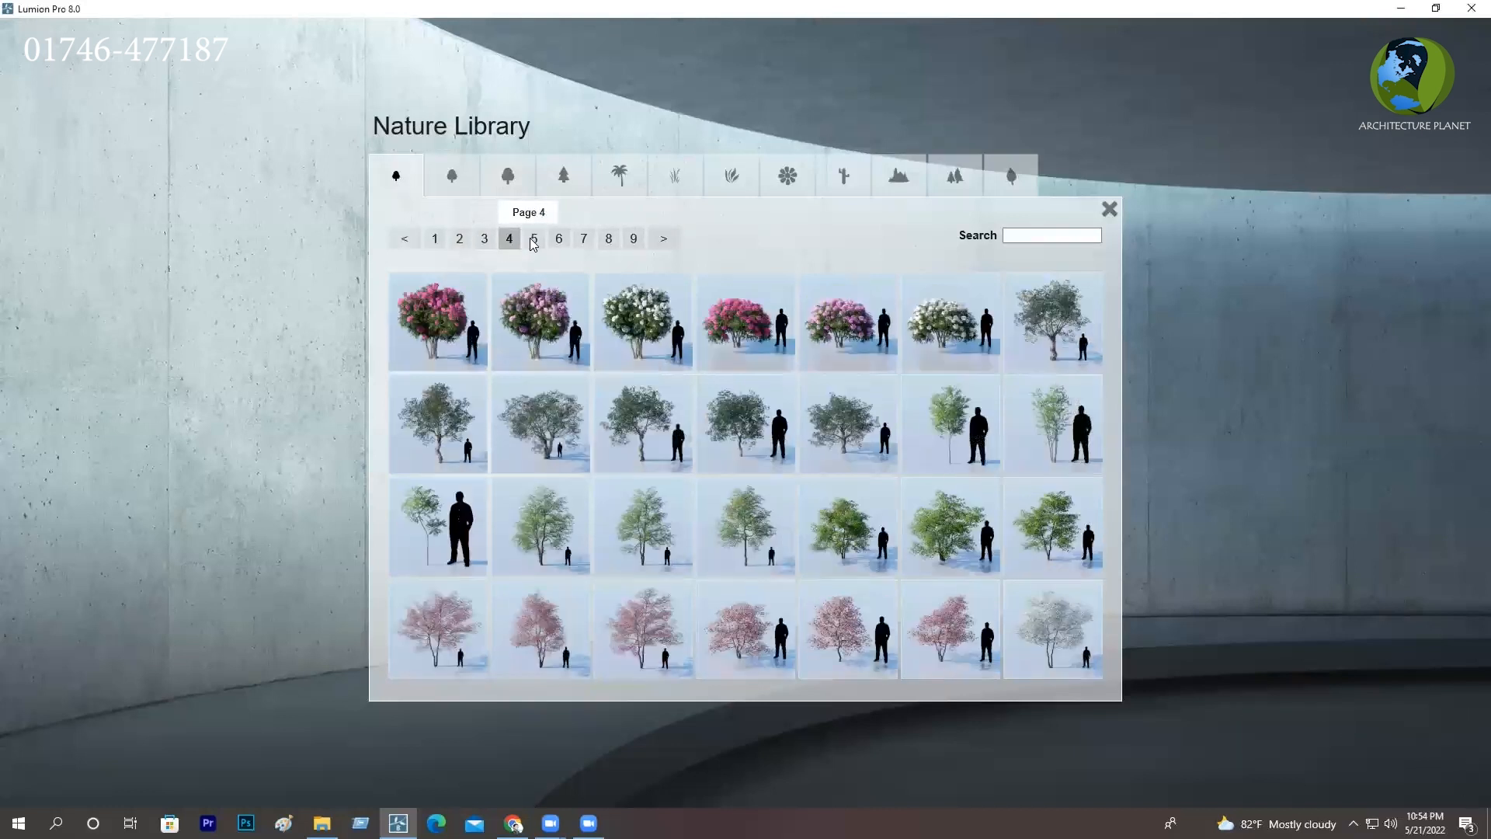
pyautogui.click(534, 239)
pyautogui.click(560, 241)
pyautogui.click(584, 241)
pyautogui.click(609, 241)
pyautogui.click(629, 242)
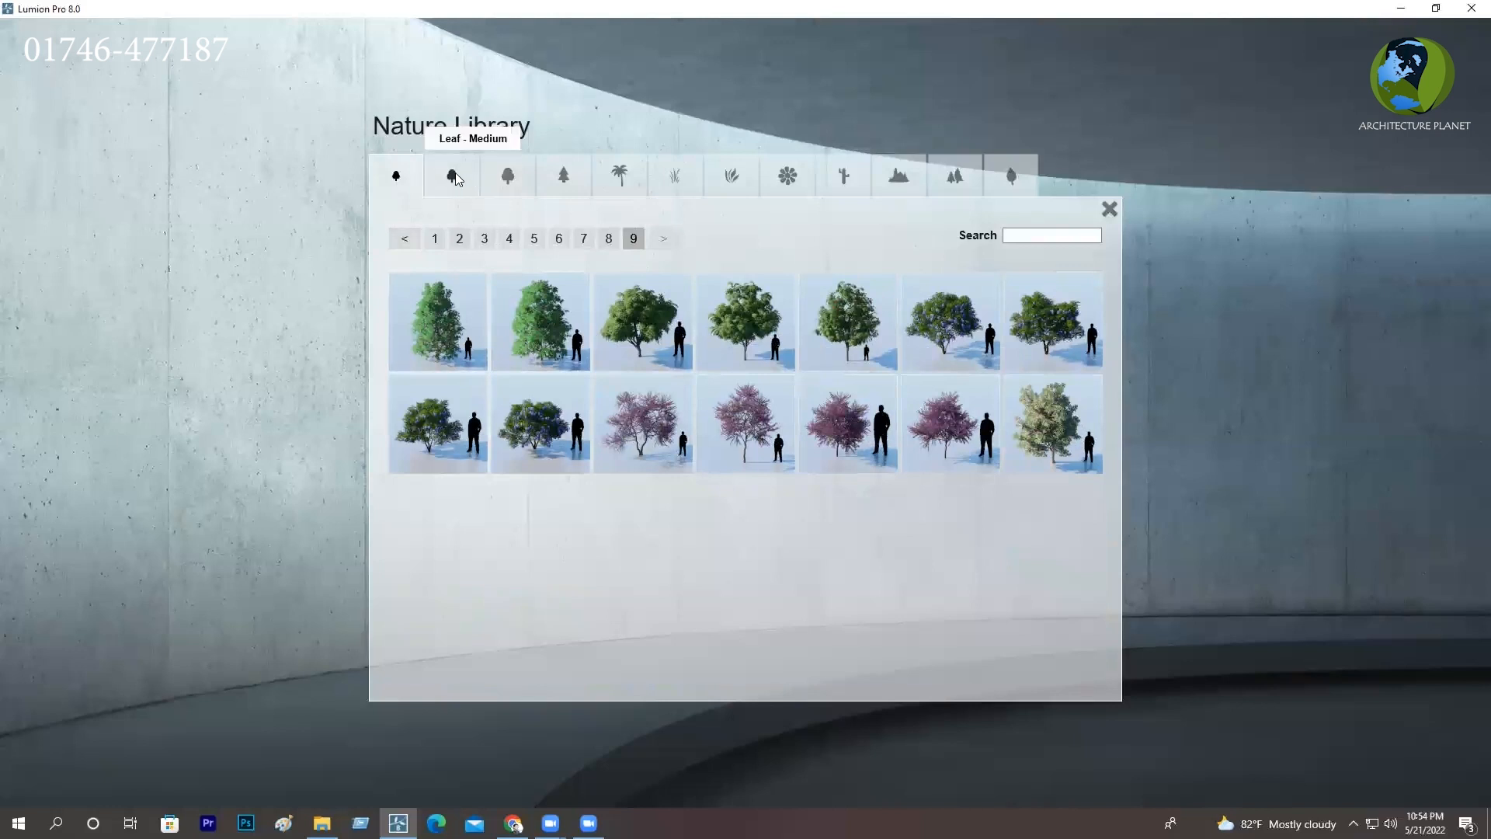
# Step: Look through the Leaf - Medium trees in the Nature Library up to page 10
pyautogui.click(454, 177)
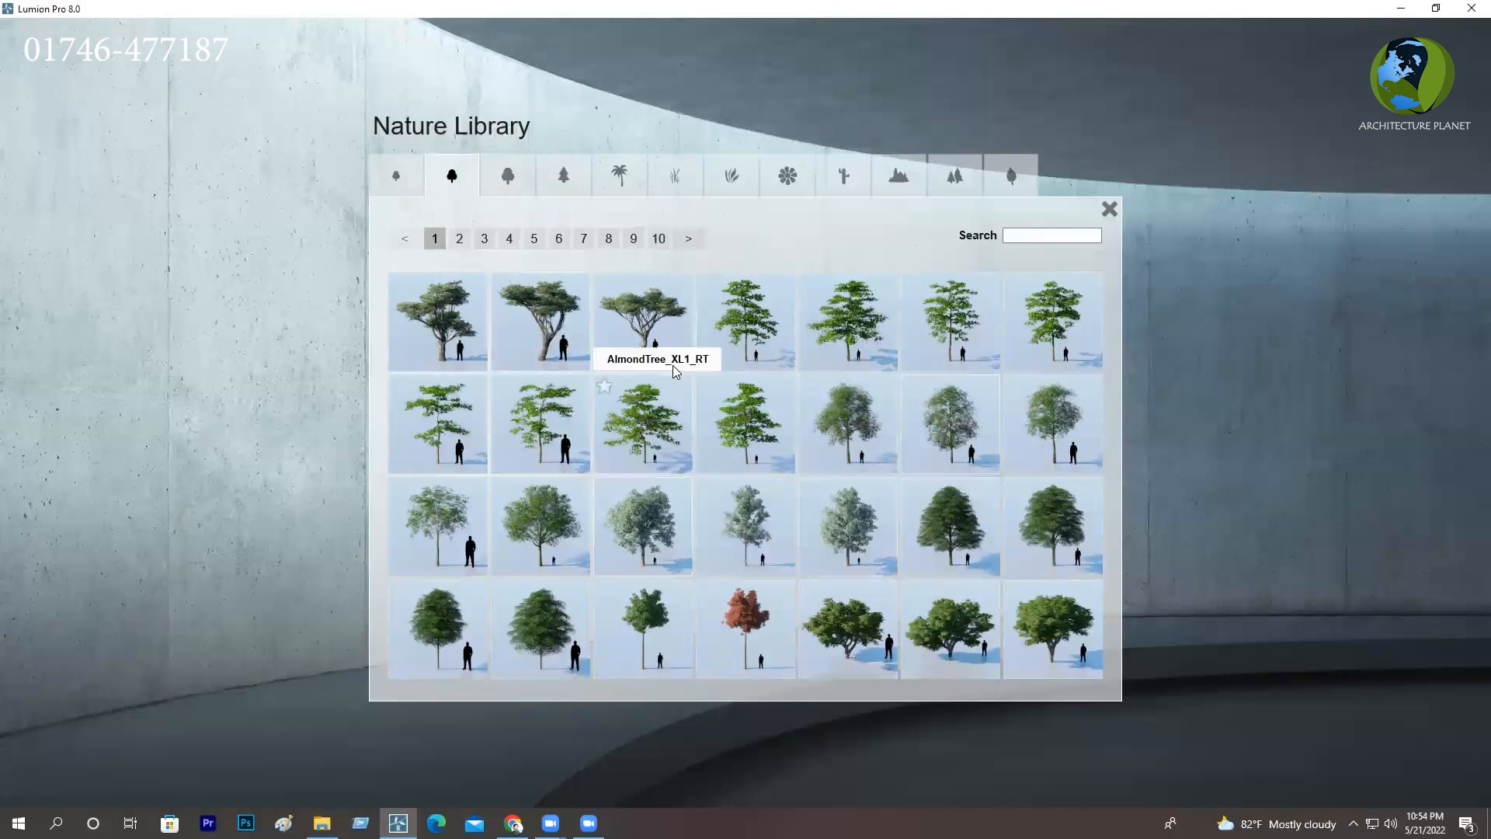
pyautogui.click(509, 239)
pyautogui.click(535, 239)
pyautogui.click(559, 239)
pyautogui.click(585, 239)
pyautogui.click(609, 239)
pyautogui.click(634, 239)
pyautogui.click(659, 238)
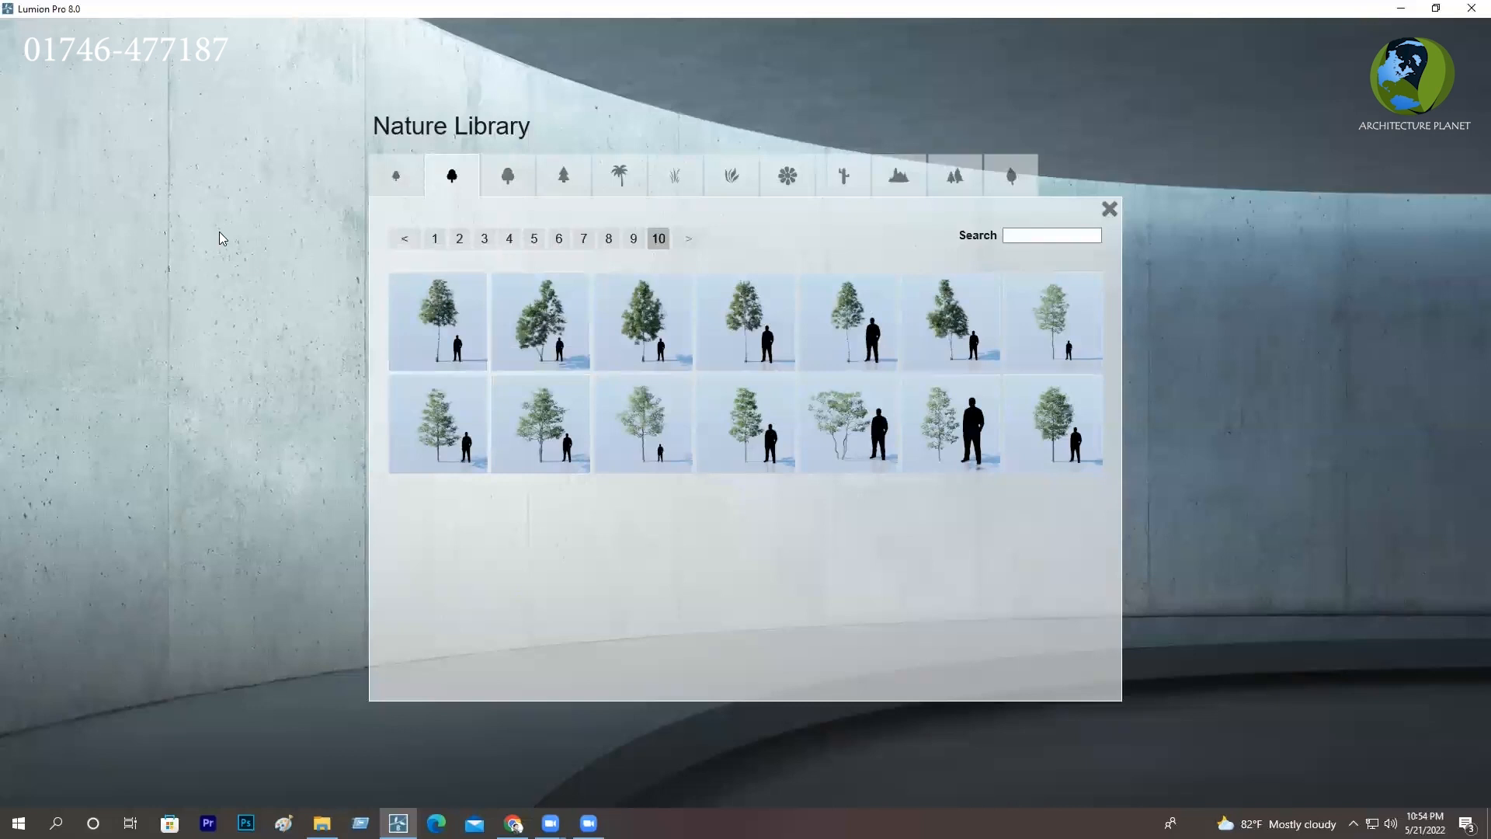
# Step: Place an AmericanElm2_M_RT tree beside the house and move it to the roadside at the front boundary wall's corner
pyautogui.click(508, 177)
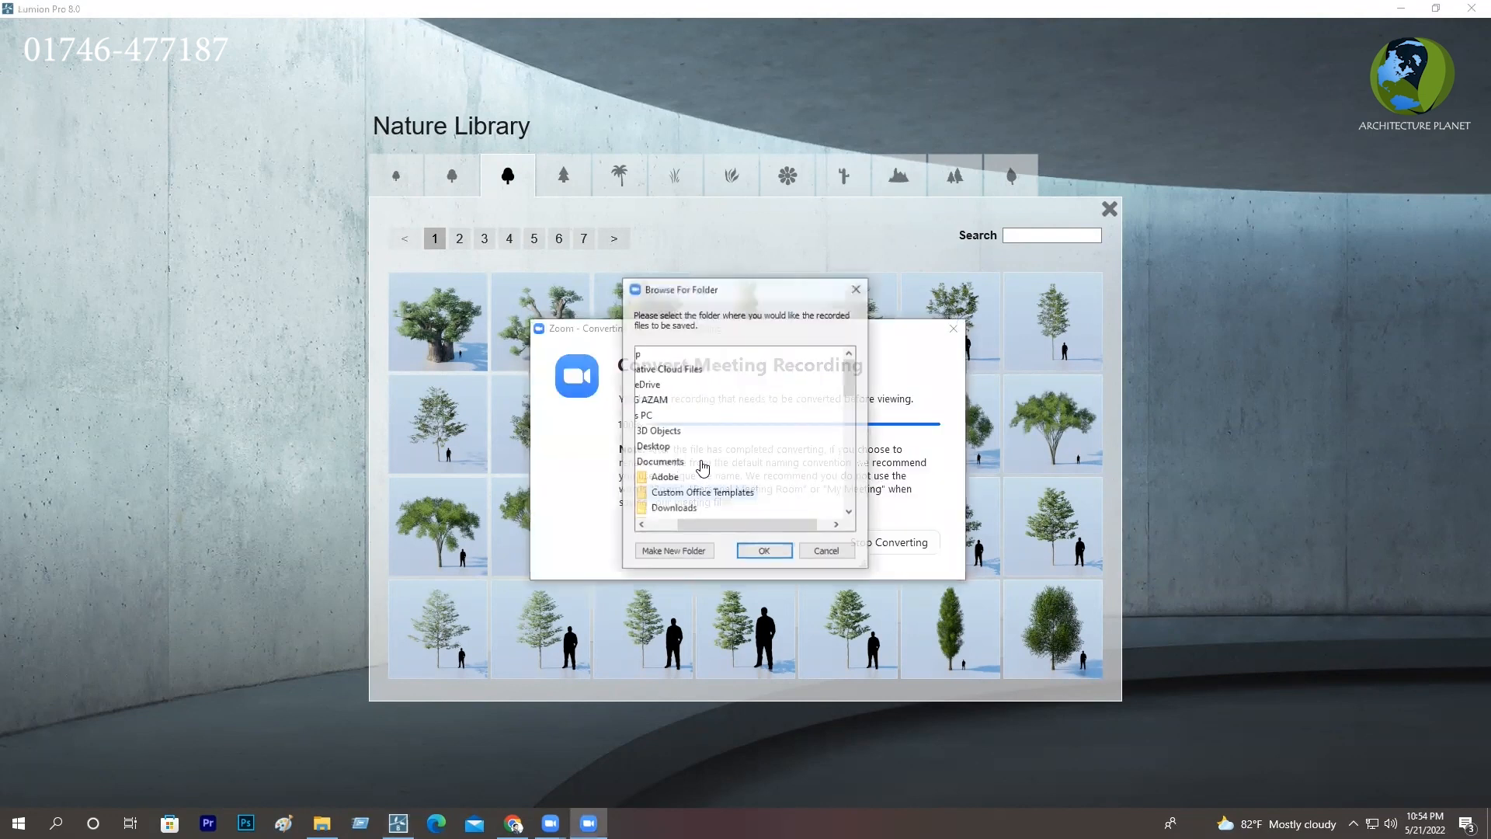
pyautogui.click(854, 290)
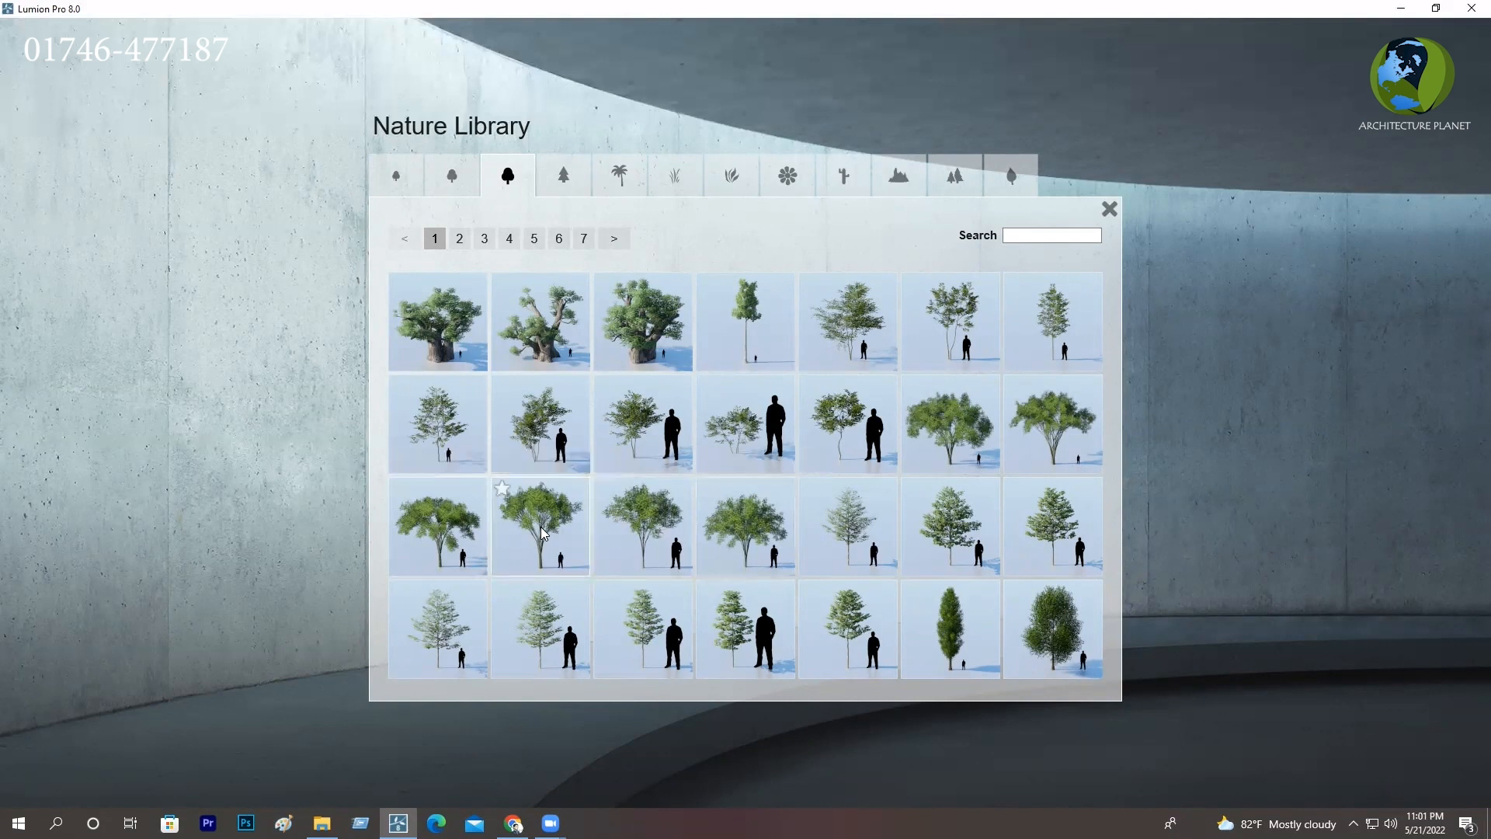
pyautogui.click(541, 533)
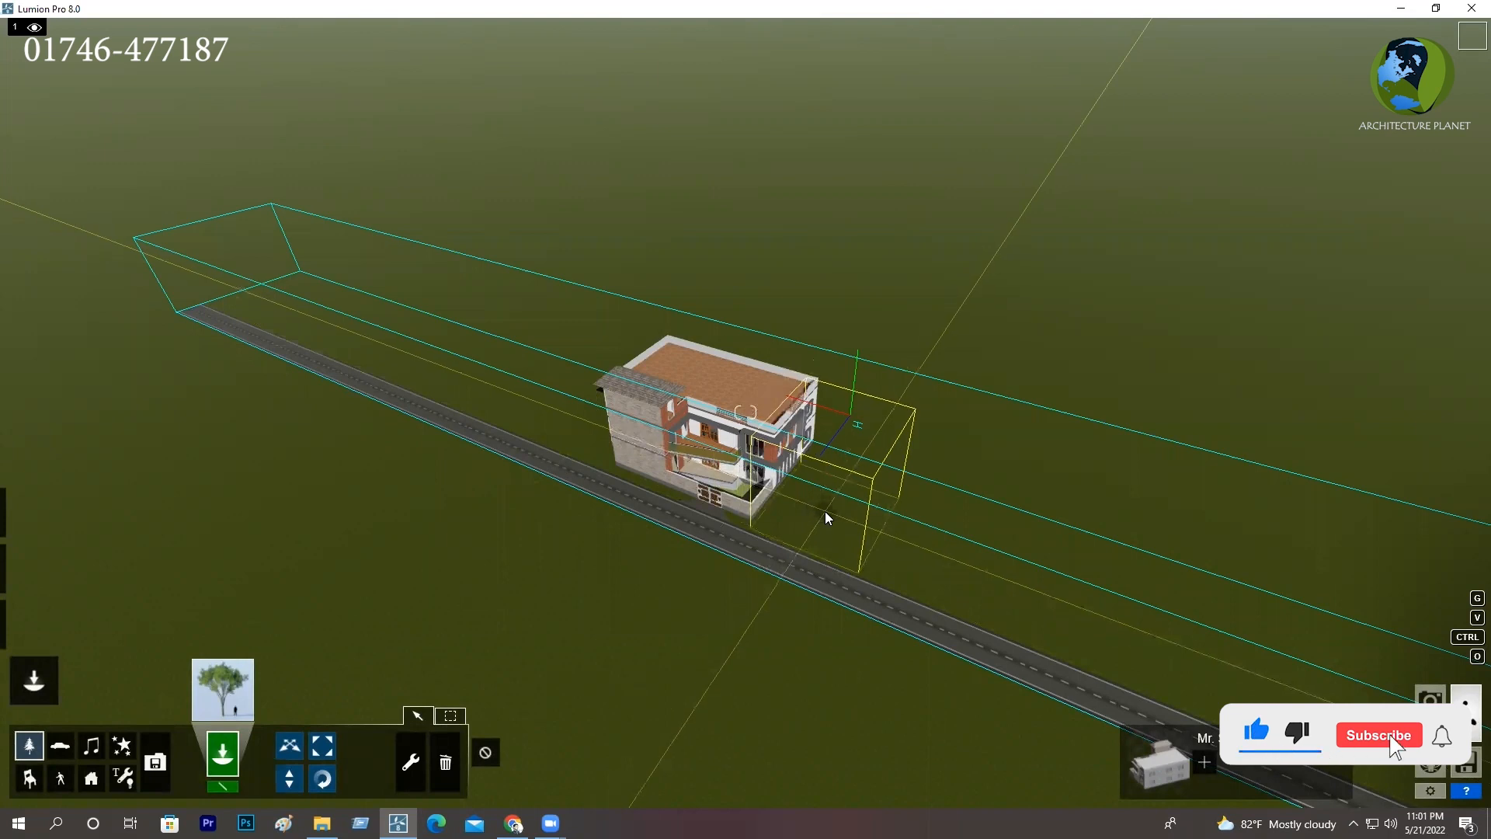
pyautogui.press('w')
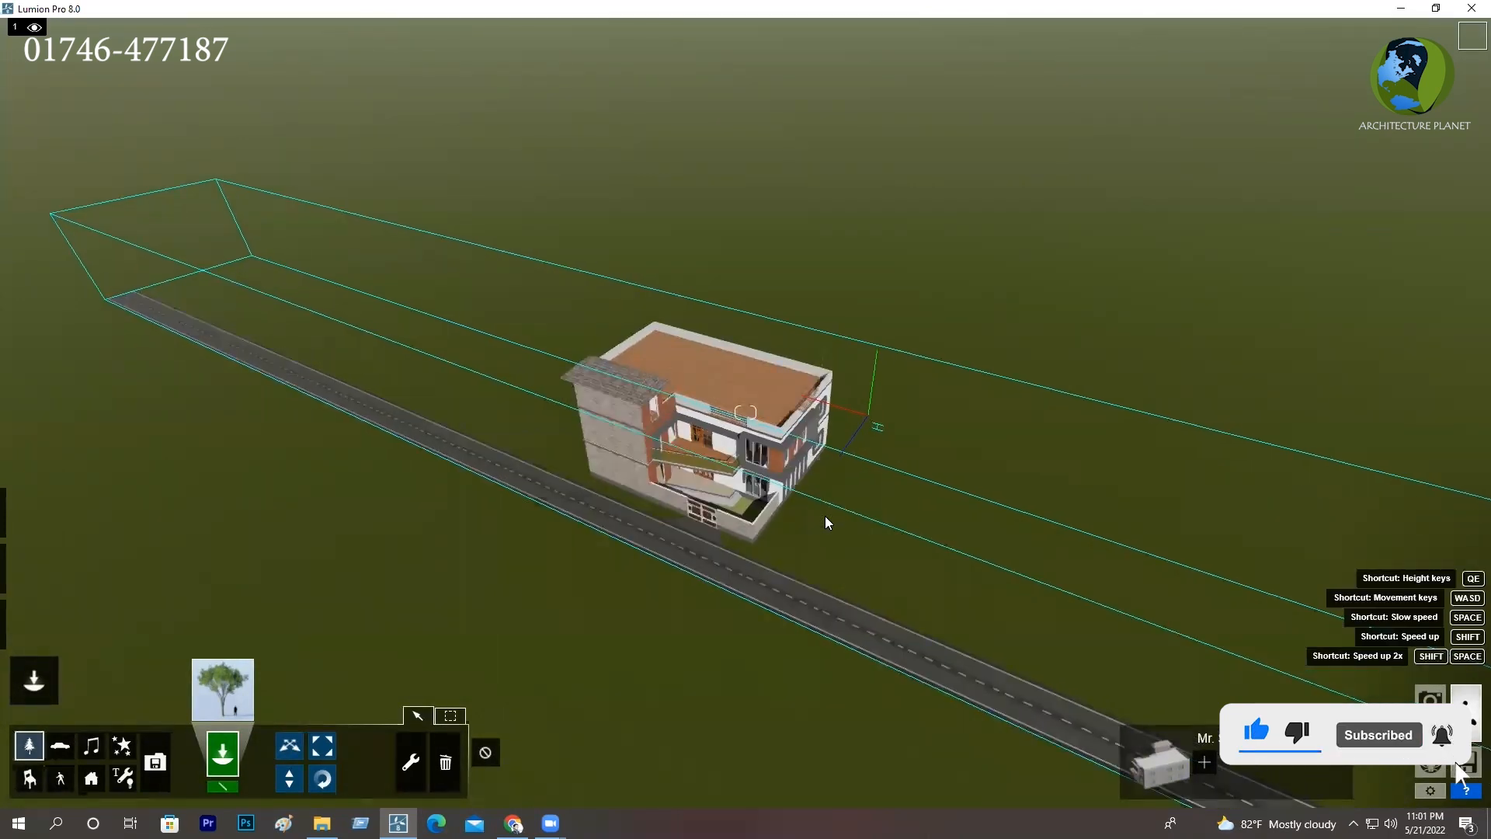
pyautogui.press('w')
pyautogui.press('w')
pyautogui.press('w')
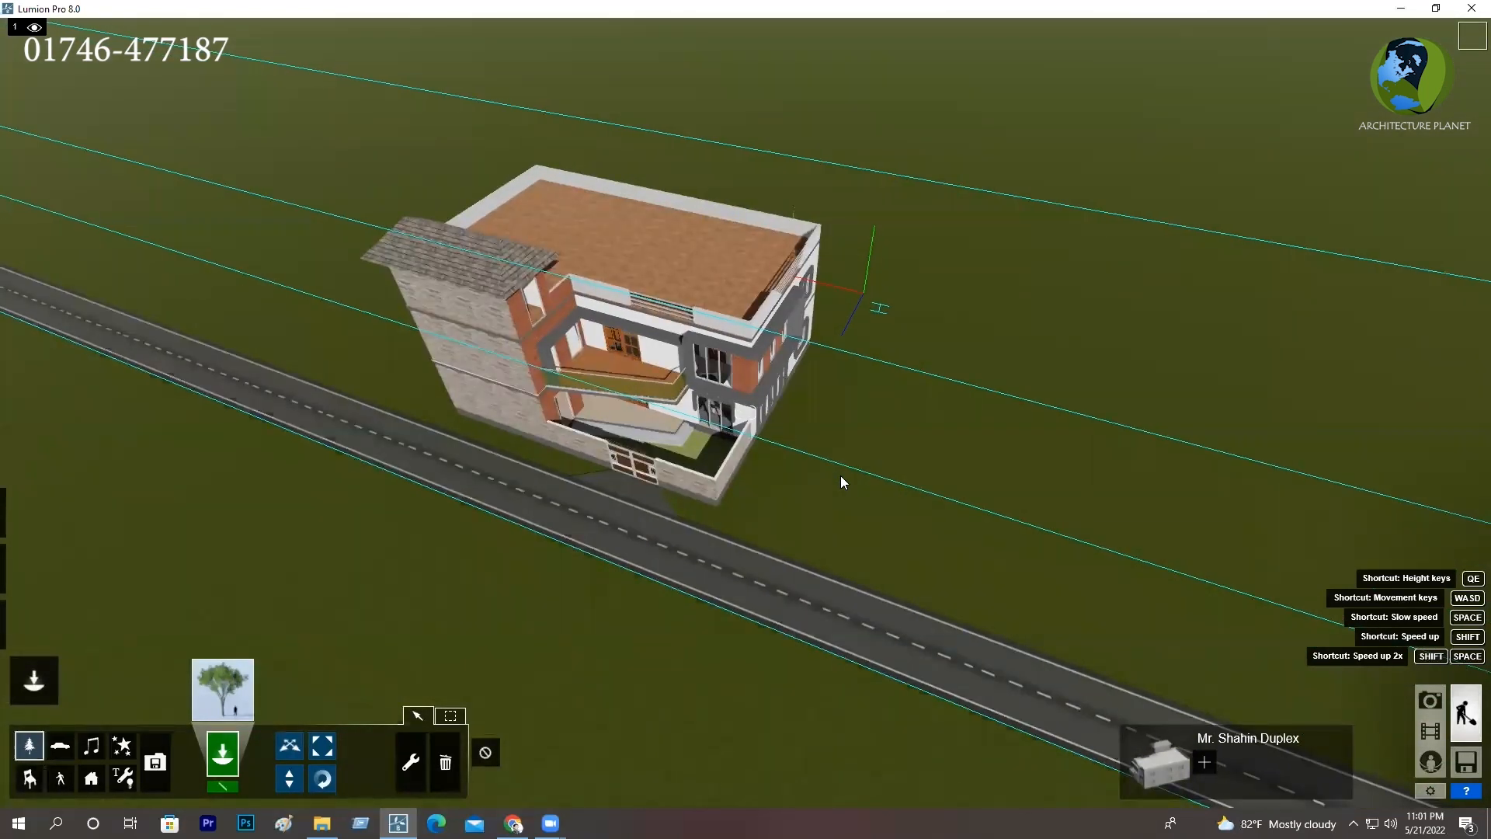
pyautogui.moveTo(842, 470); pyautogui.dragTo(859, 472)
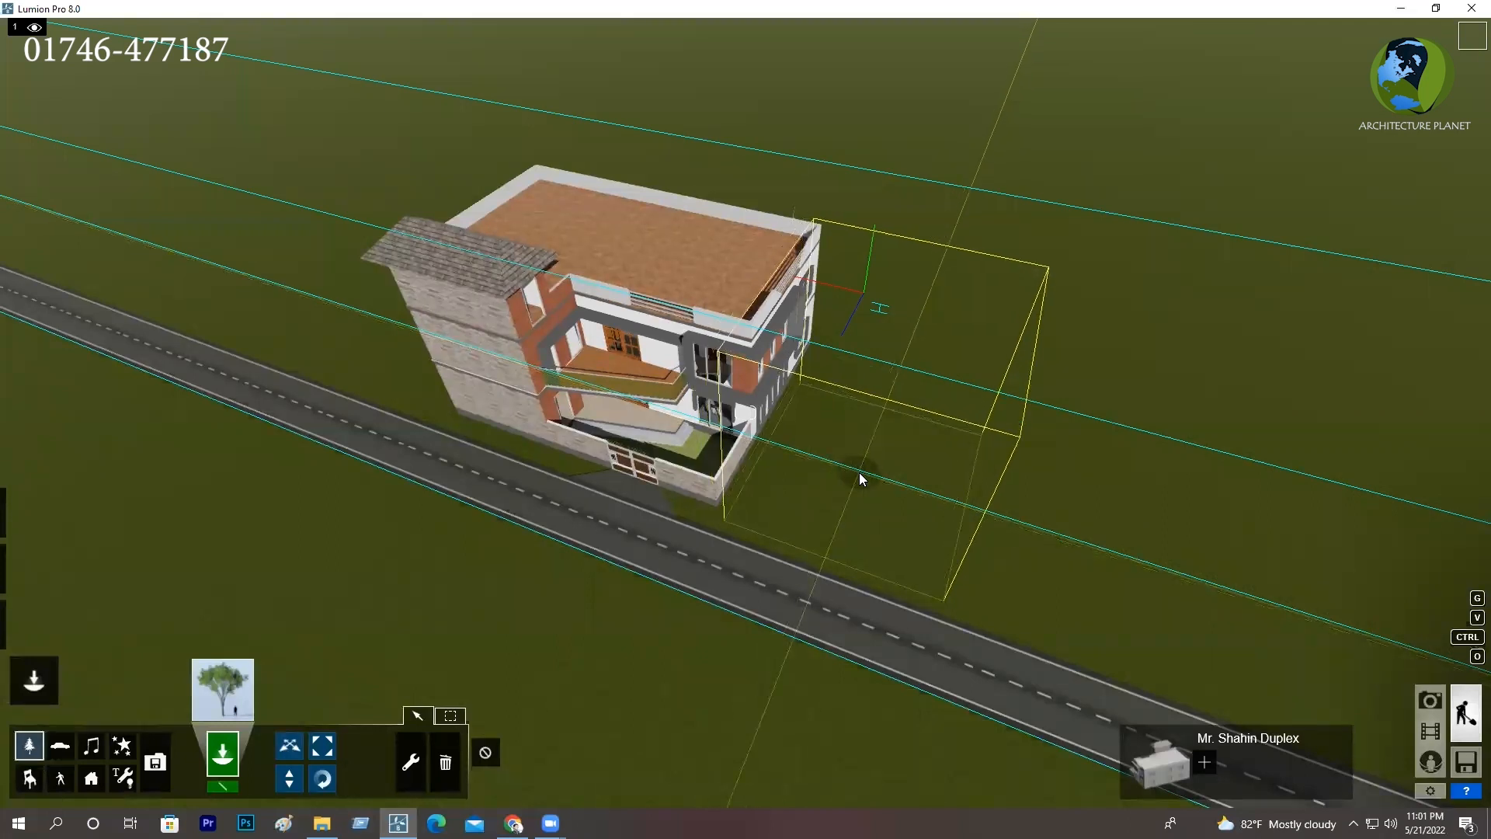
pyautogui.click(859, 472)
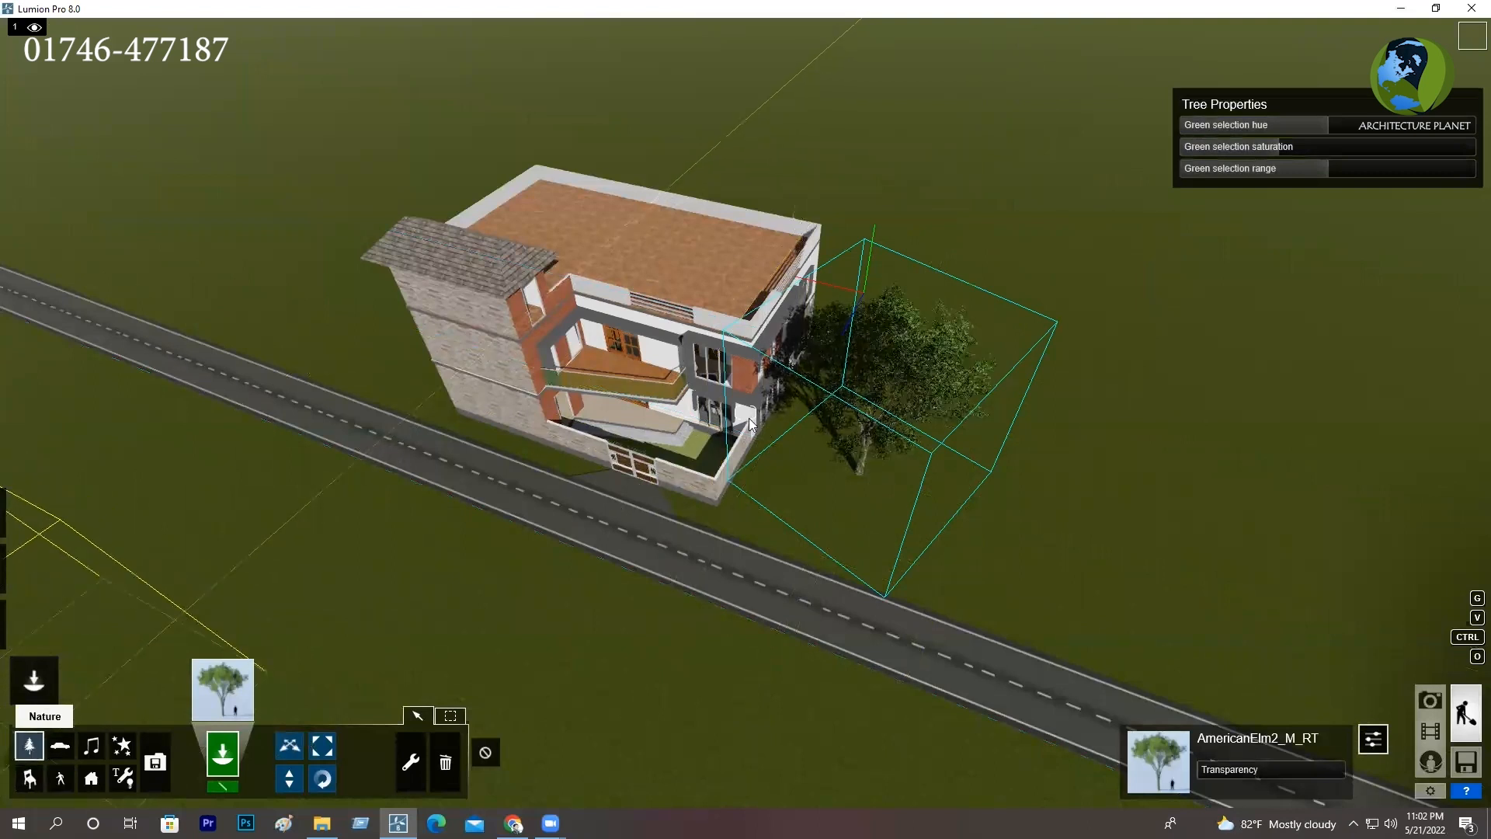
pyautogui.click(290, 747)
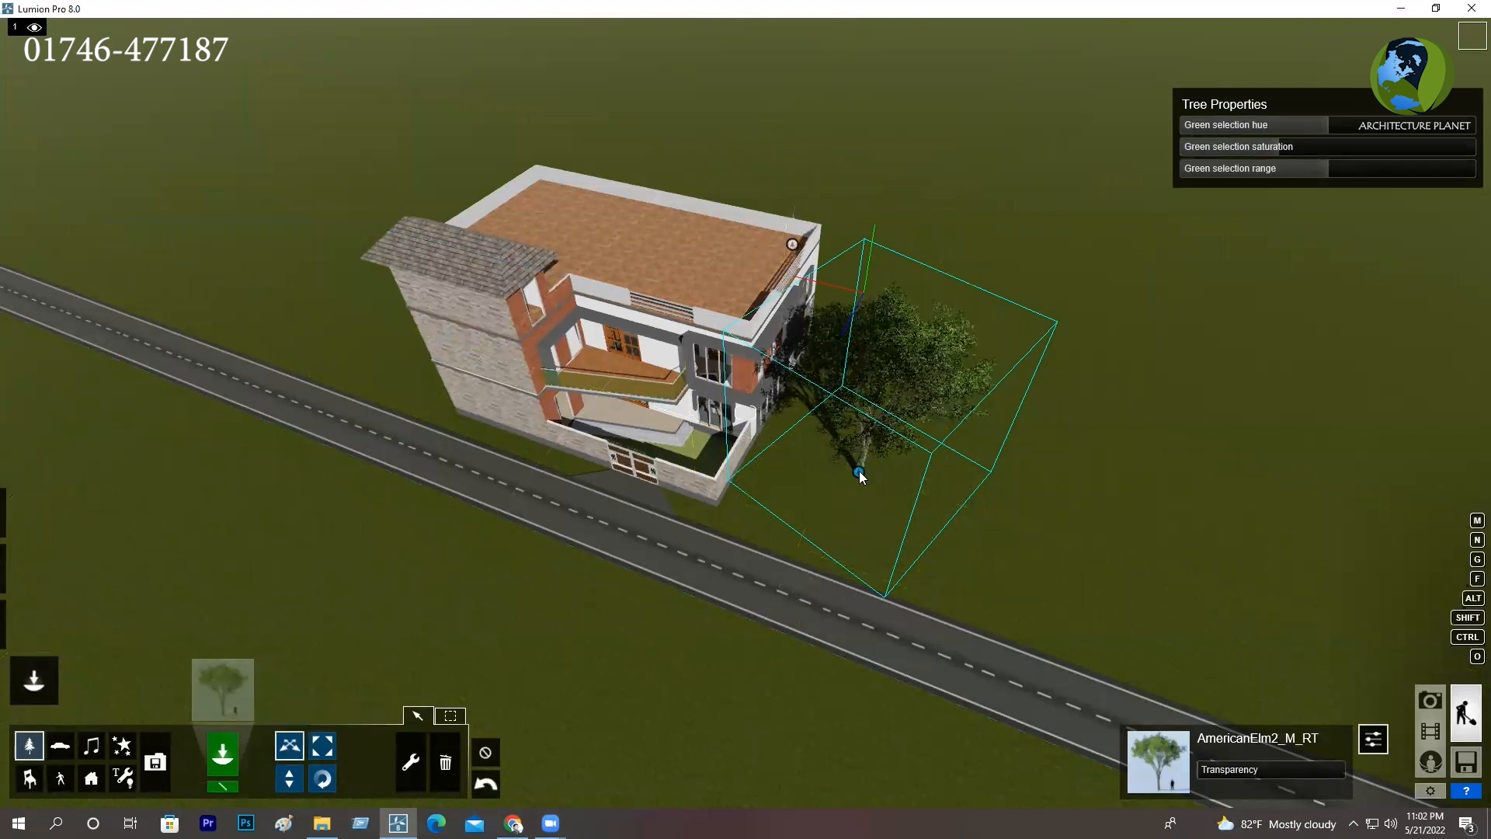
pyautogui.moveTo(859, 471); pyautogui.dragTo(780, 537)
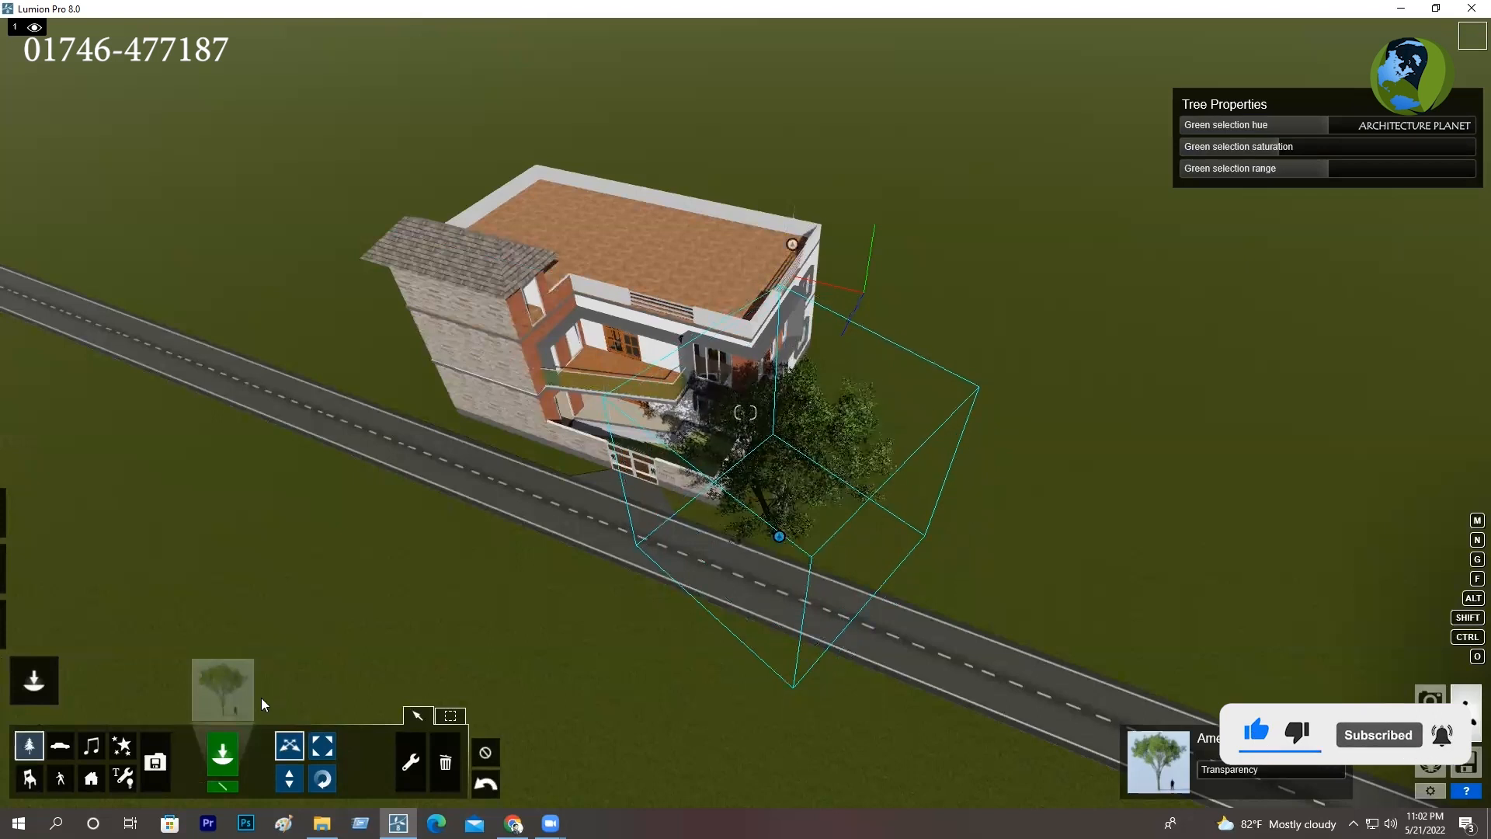
# Step: Place six more AmericanElm2_M_RT trees: one beside the house's rear corner, two along the road past the gate and three beyond the stair tower
pyautogui.click(222, 683)
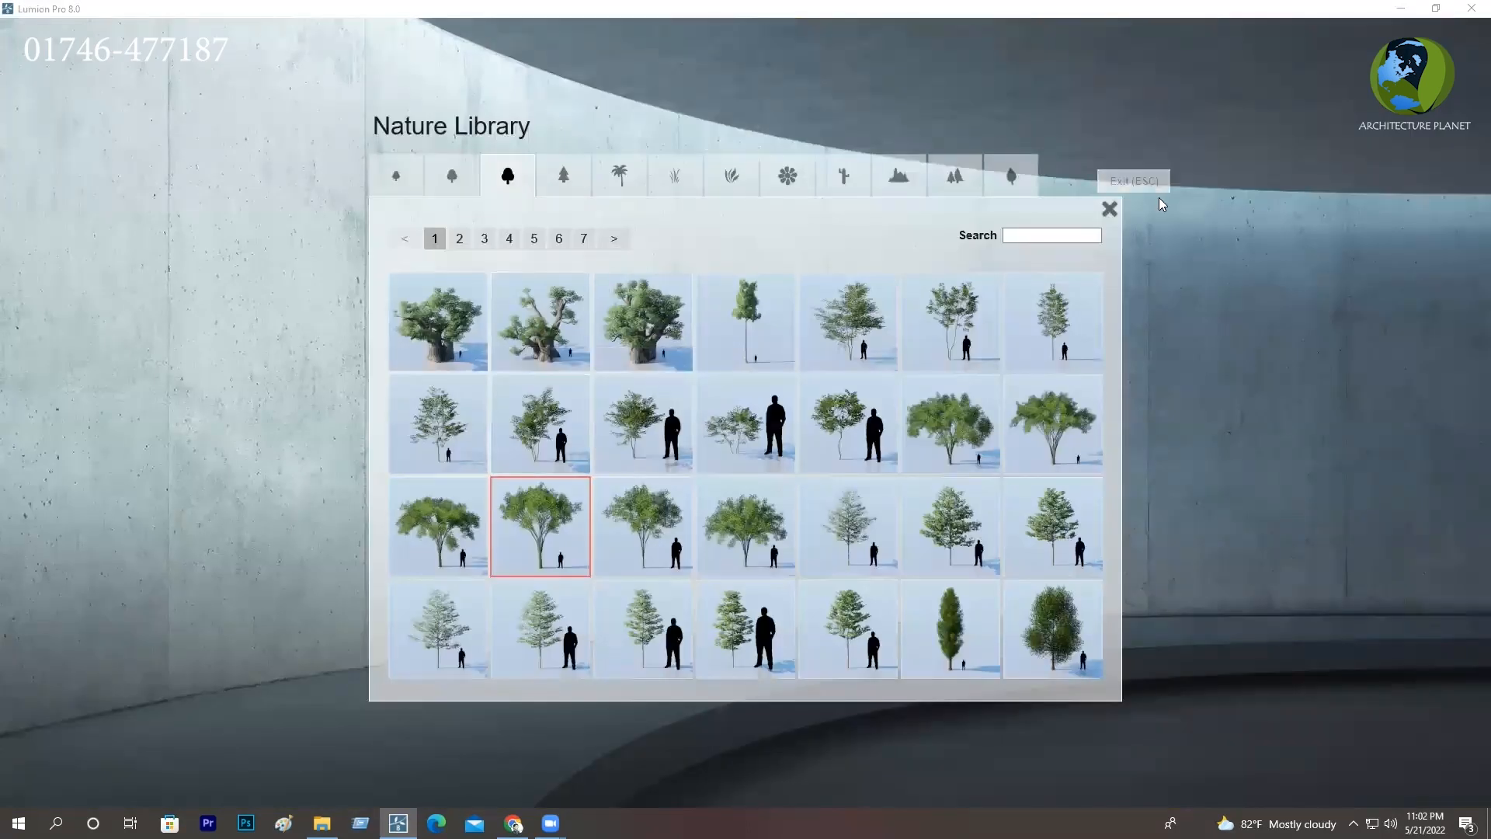
pyautogui.press('Escape')
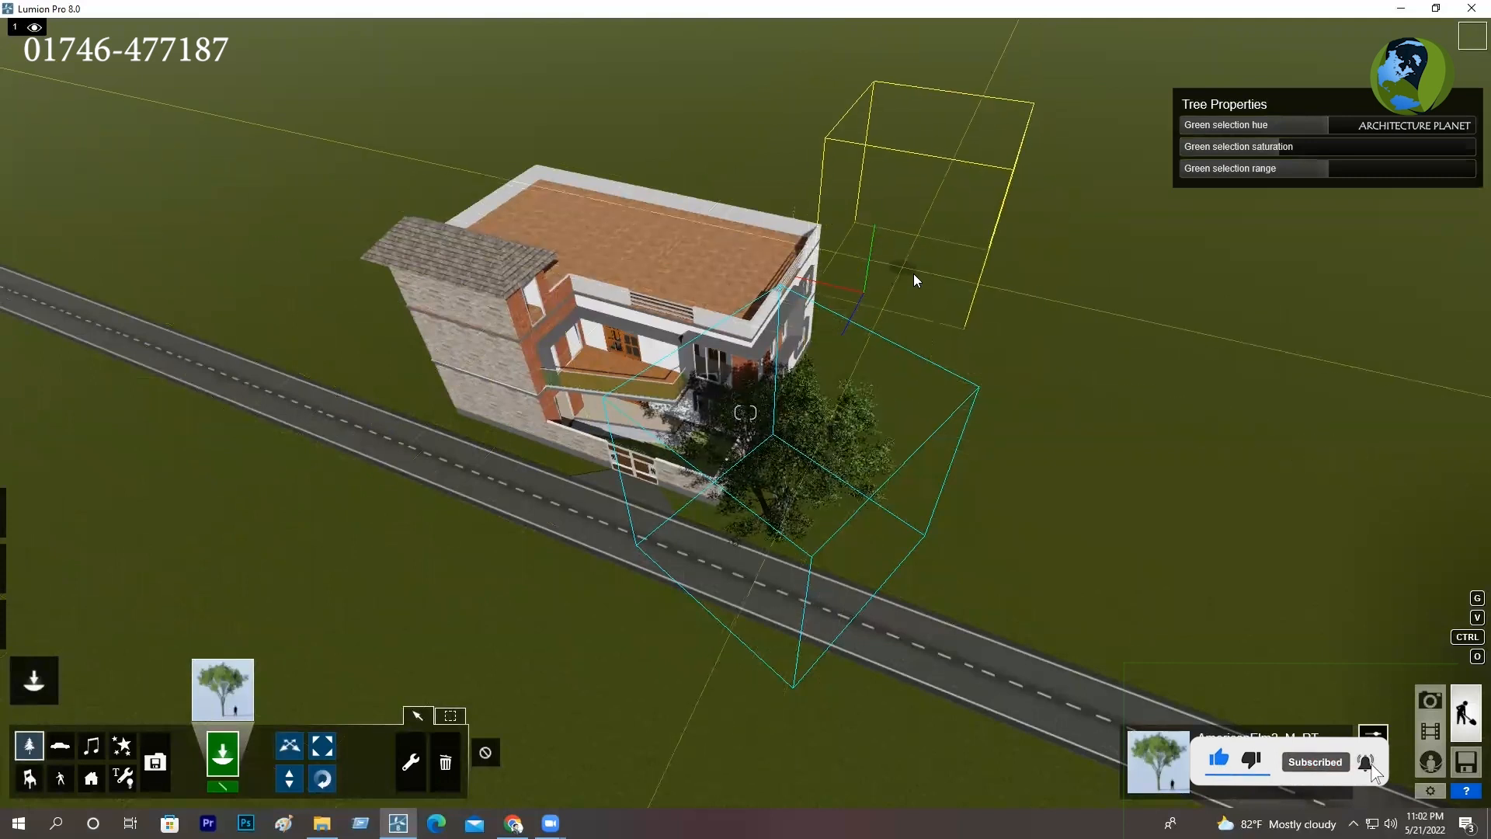
pyautogui.click(913, 314)
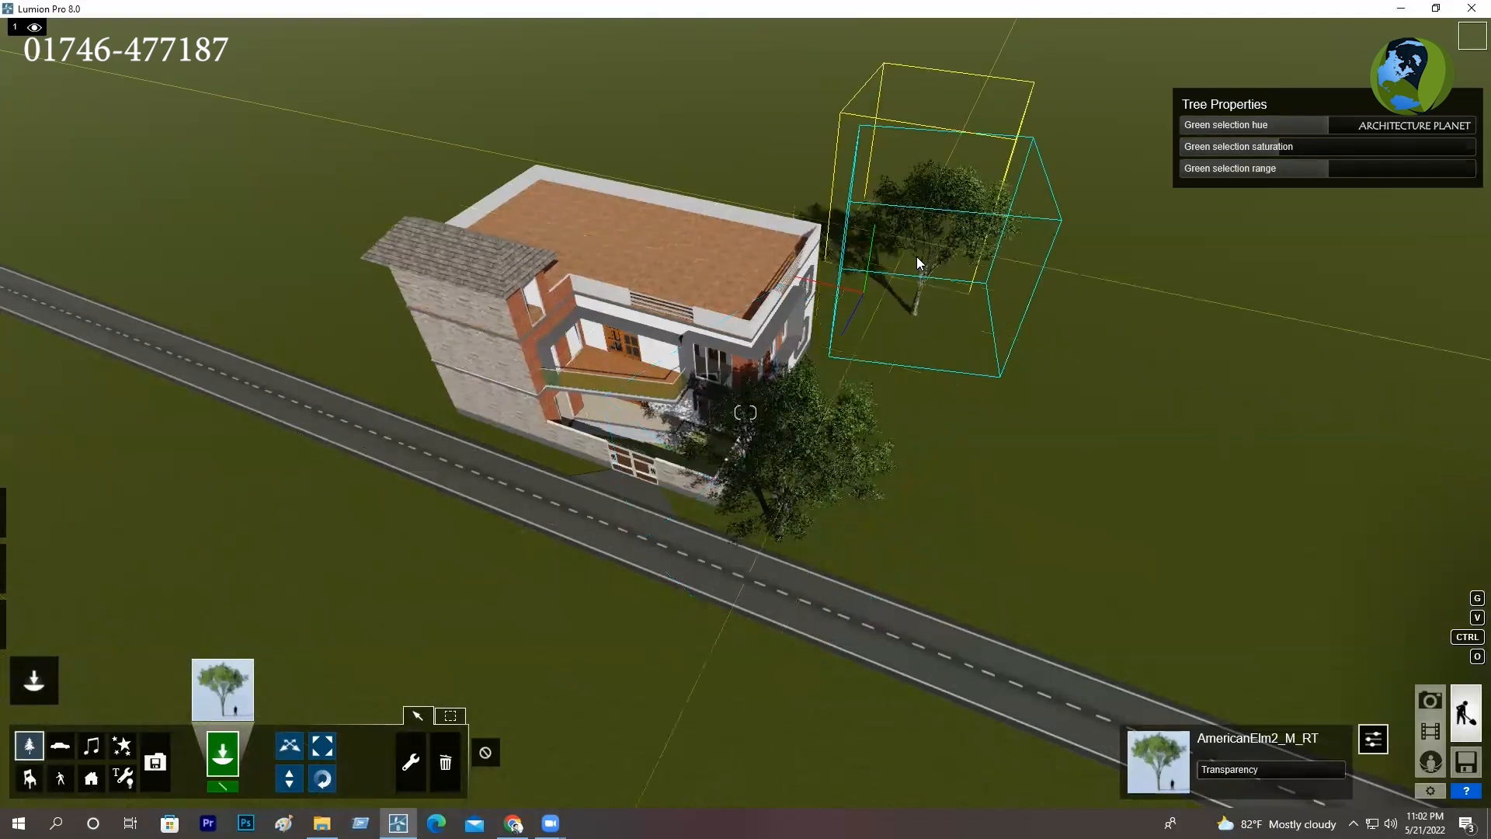
pyautogui.click(1021, 603)
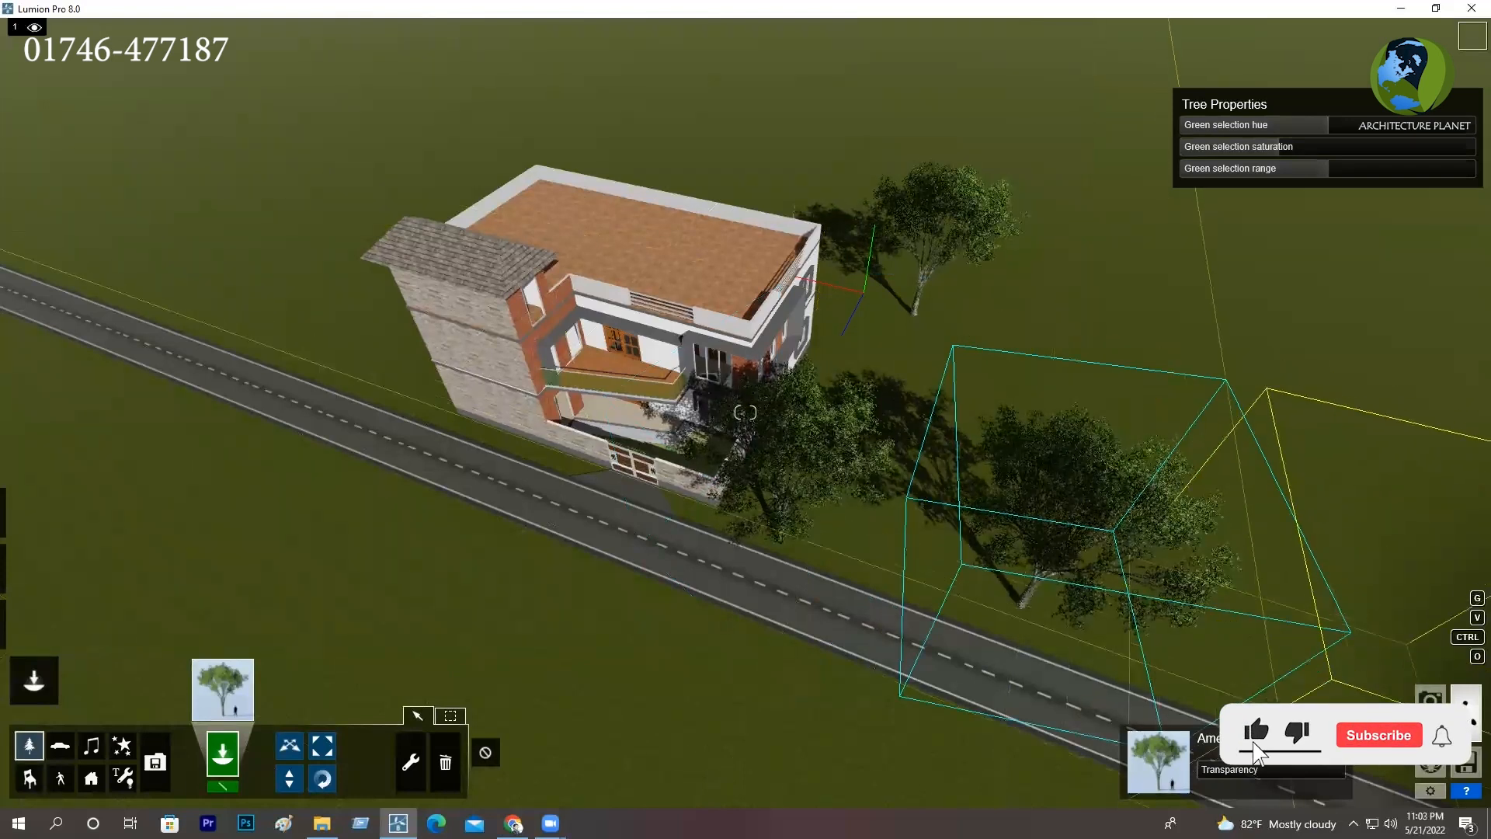
pyautogui.click(1280, 704)
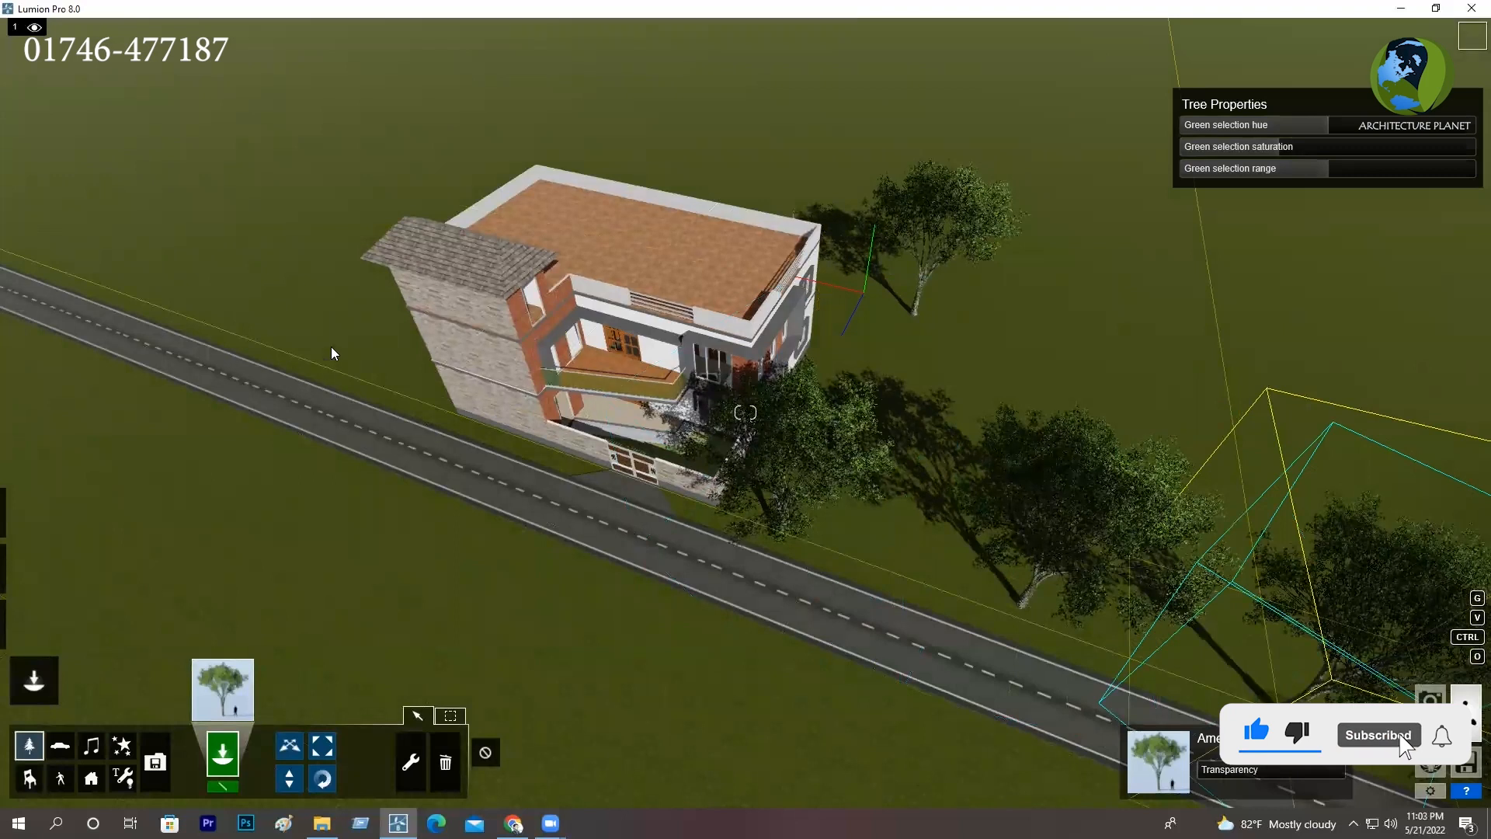
pyautogui.click(287, 338)
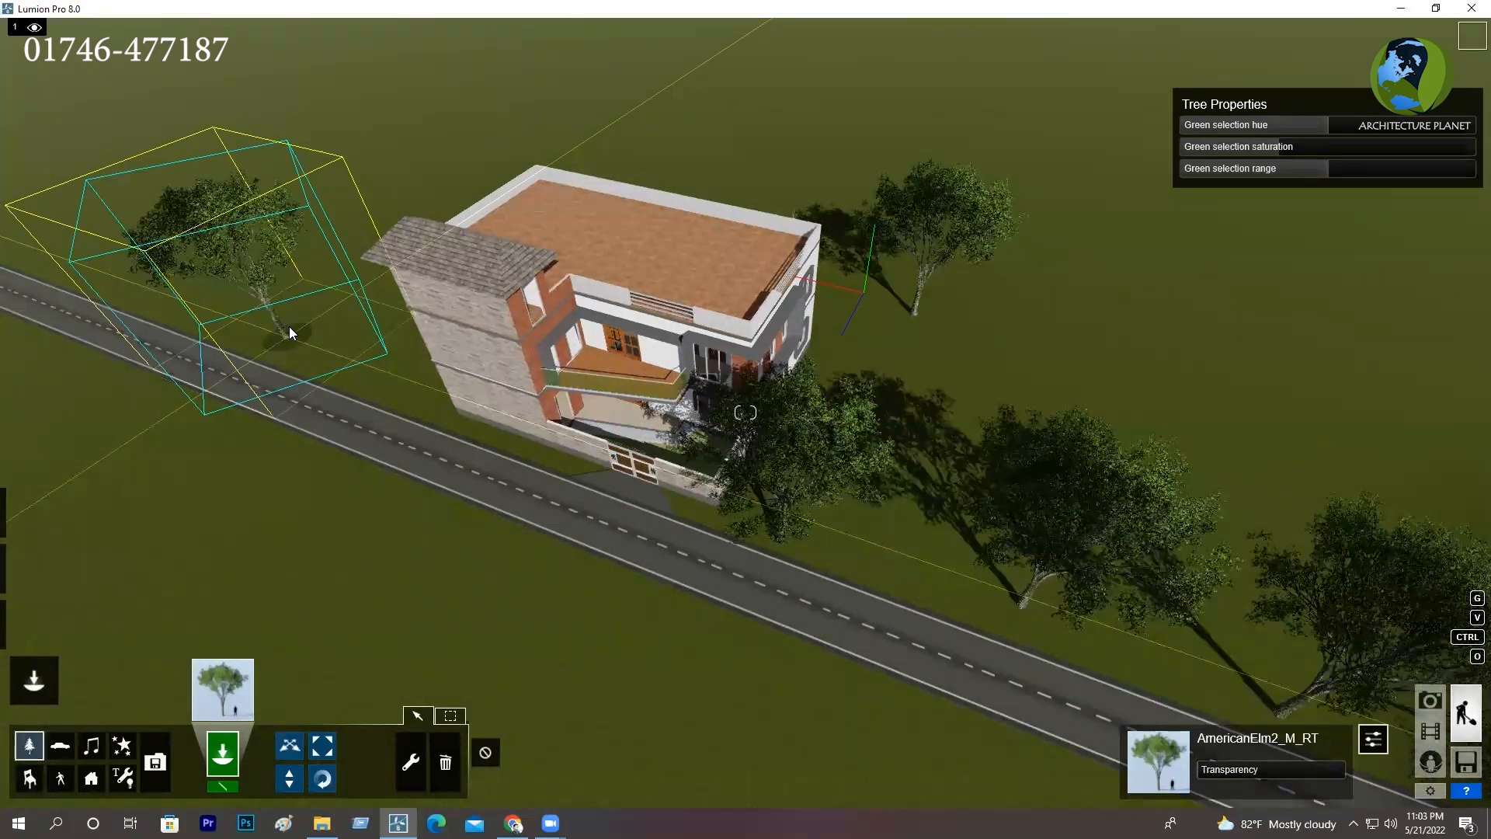
pyautogui.click(126, 286)
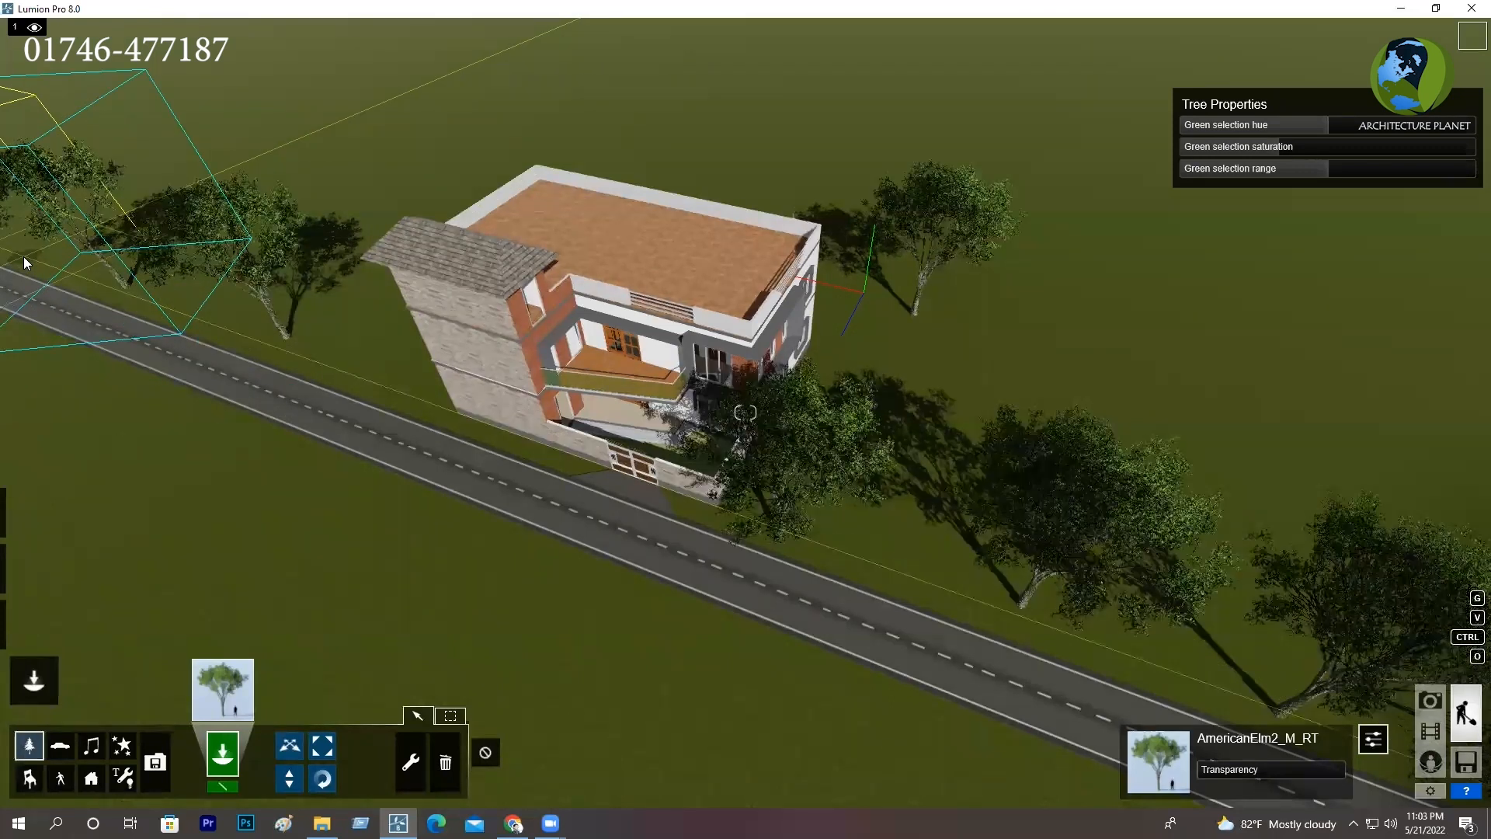
pyautogui.click(23, 263)
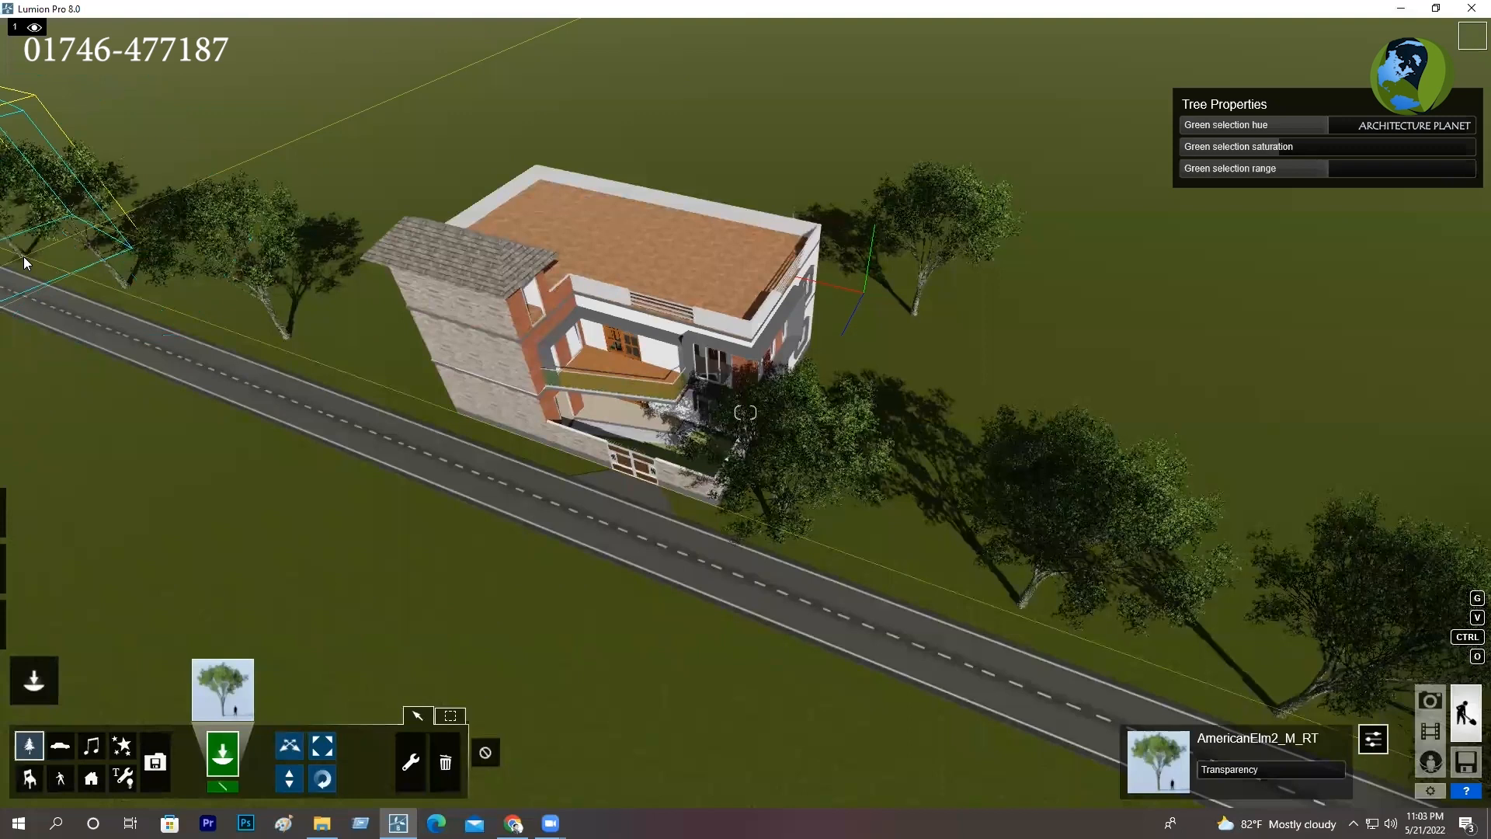
# Step: Scatter further AmericanElm2_M_RT trees over the open ground behind the house and on both sides of it
pyautogui.click(472, 185)
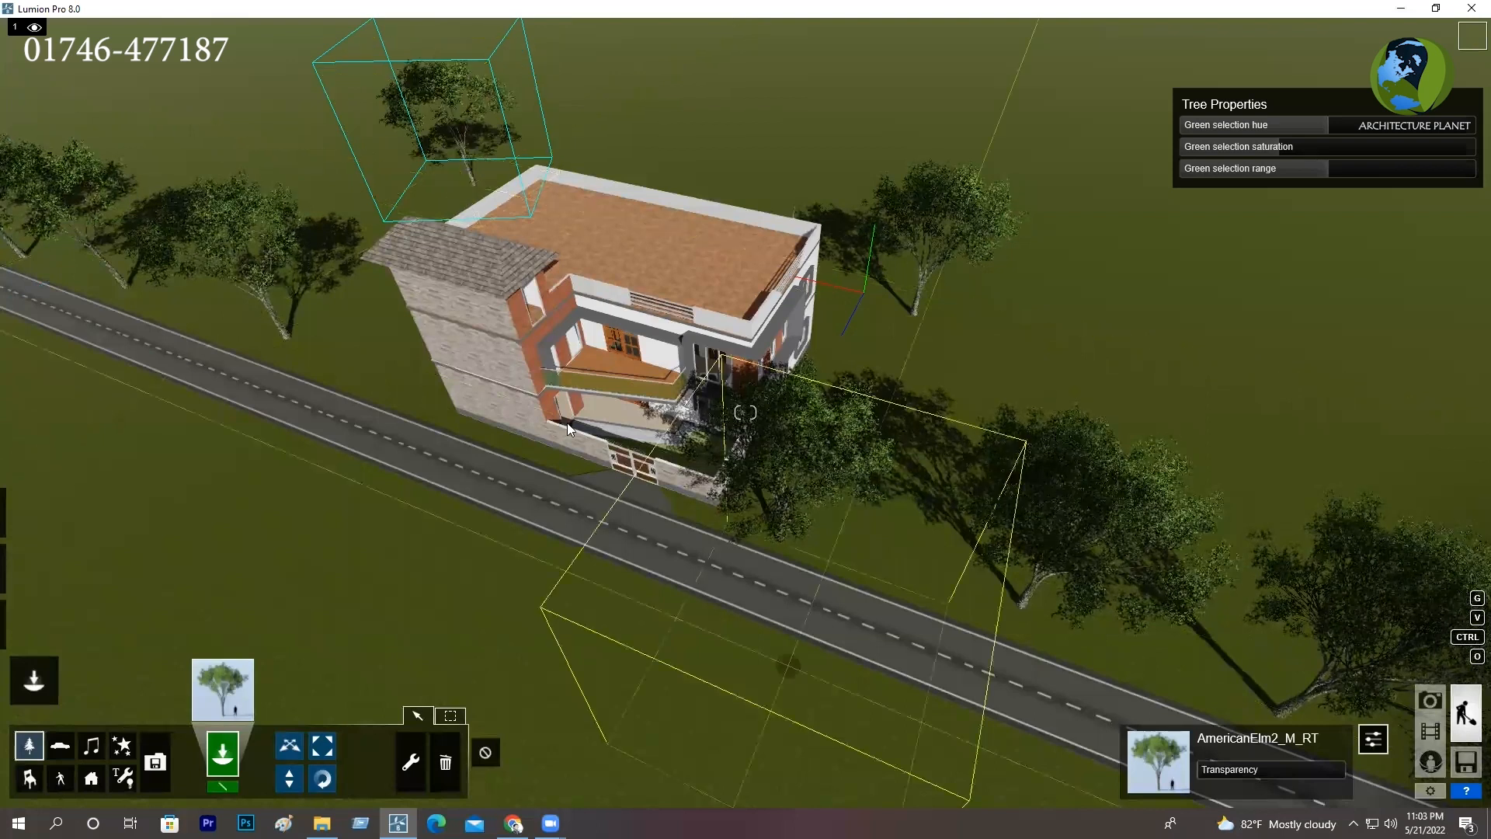
pyautogui.click(1169, 334)
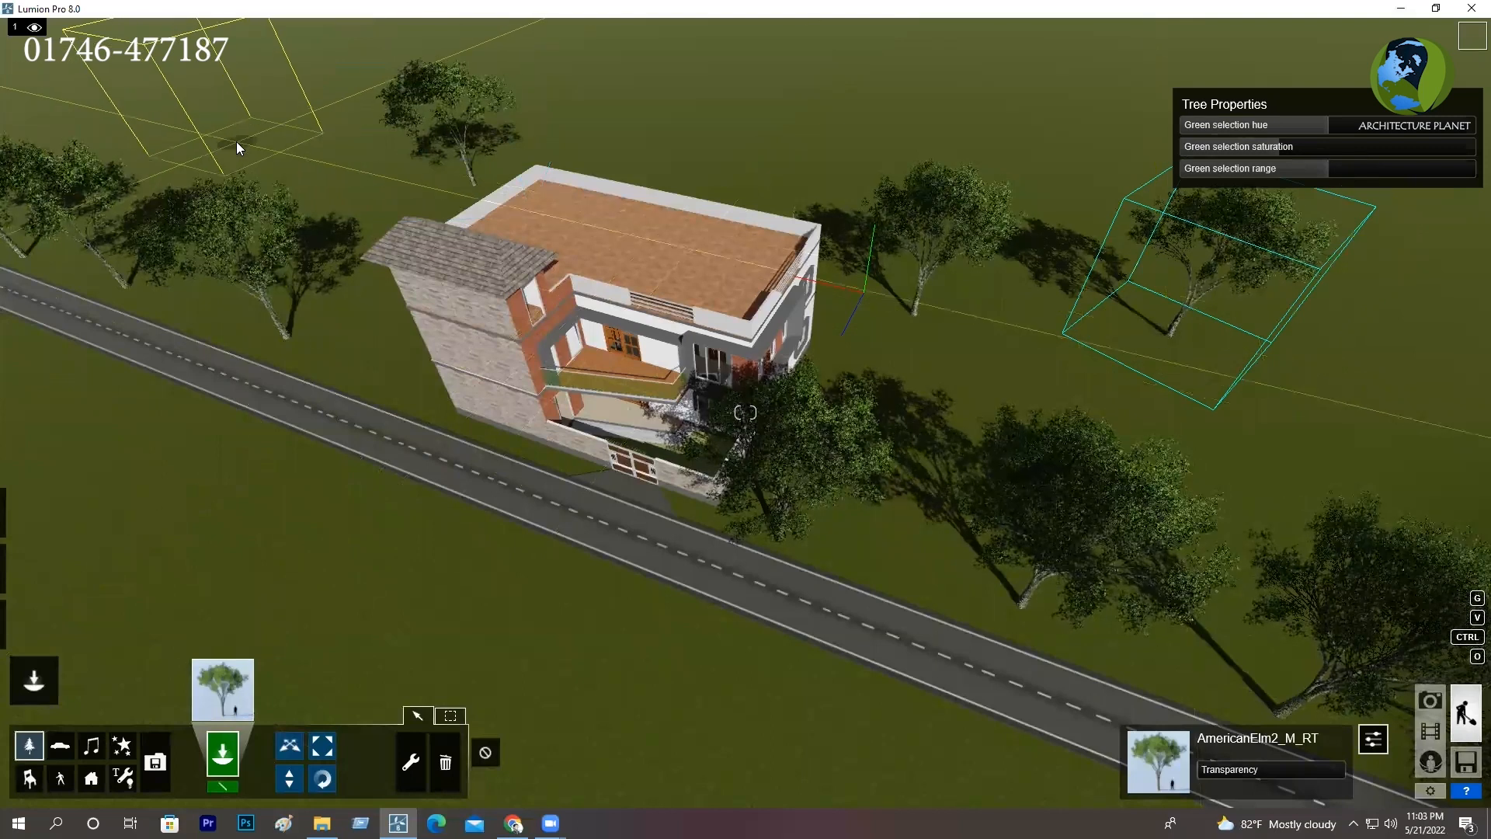
pyautogui.click(236, 141)
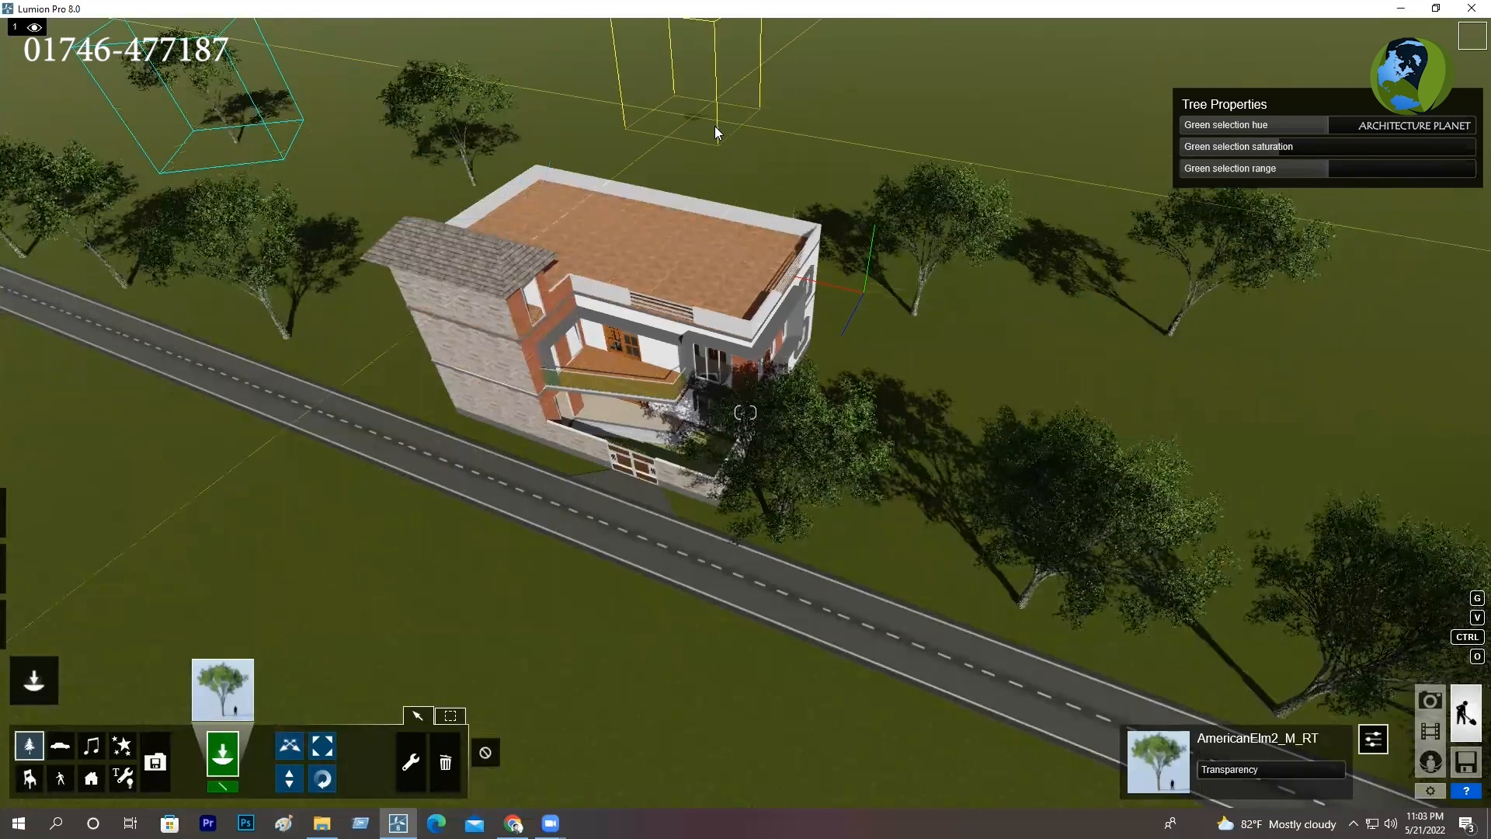
pyautogui.click(716, 127)
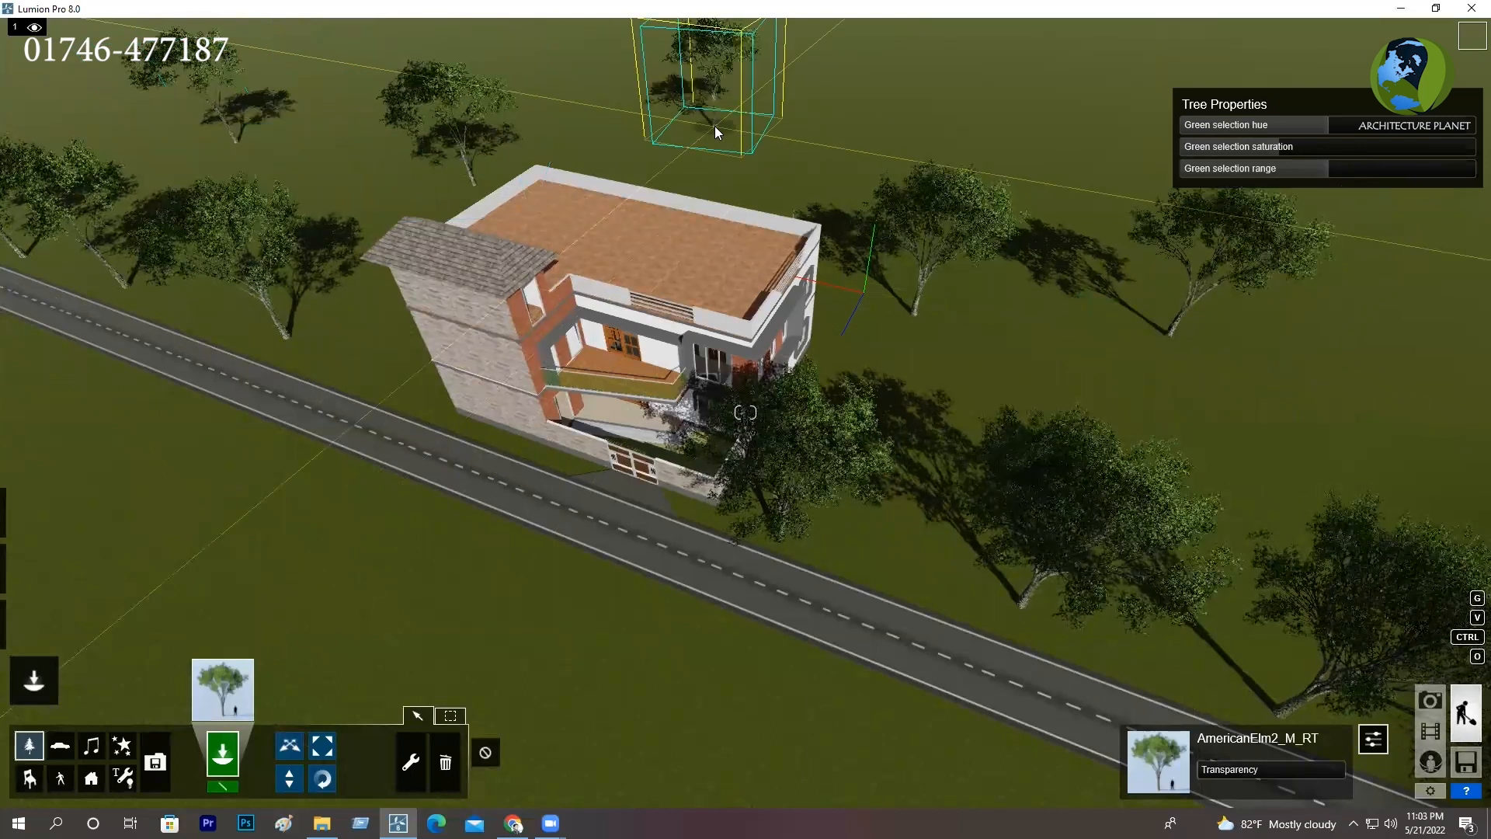
pyautogui.click(960, 124)
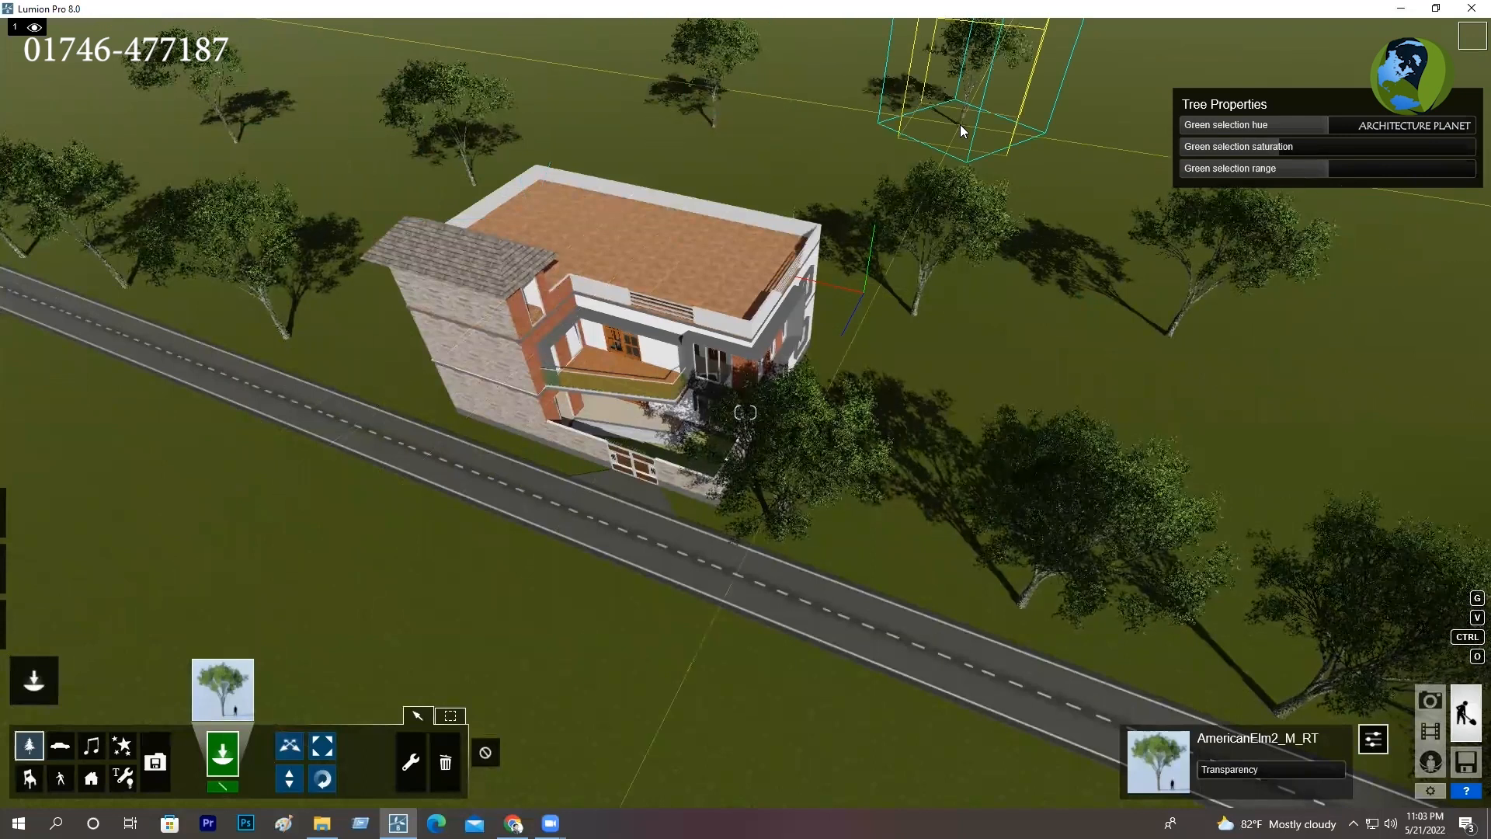
pyautogui.click(524, 71)
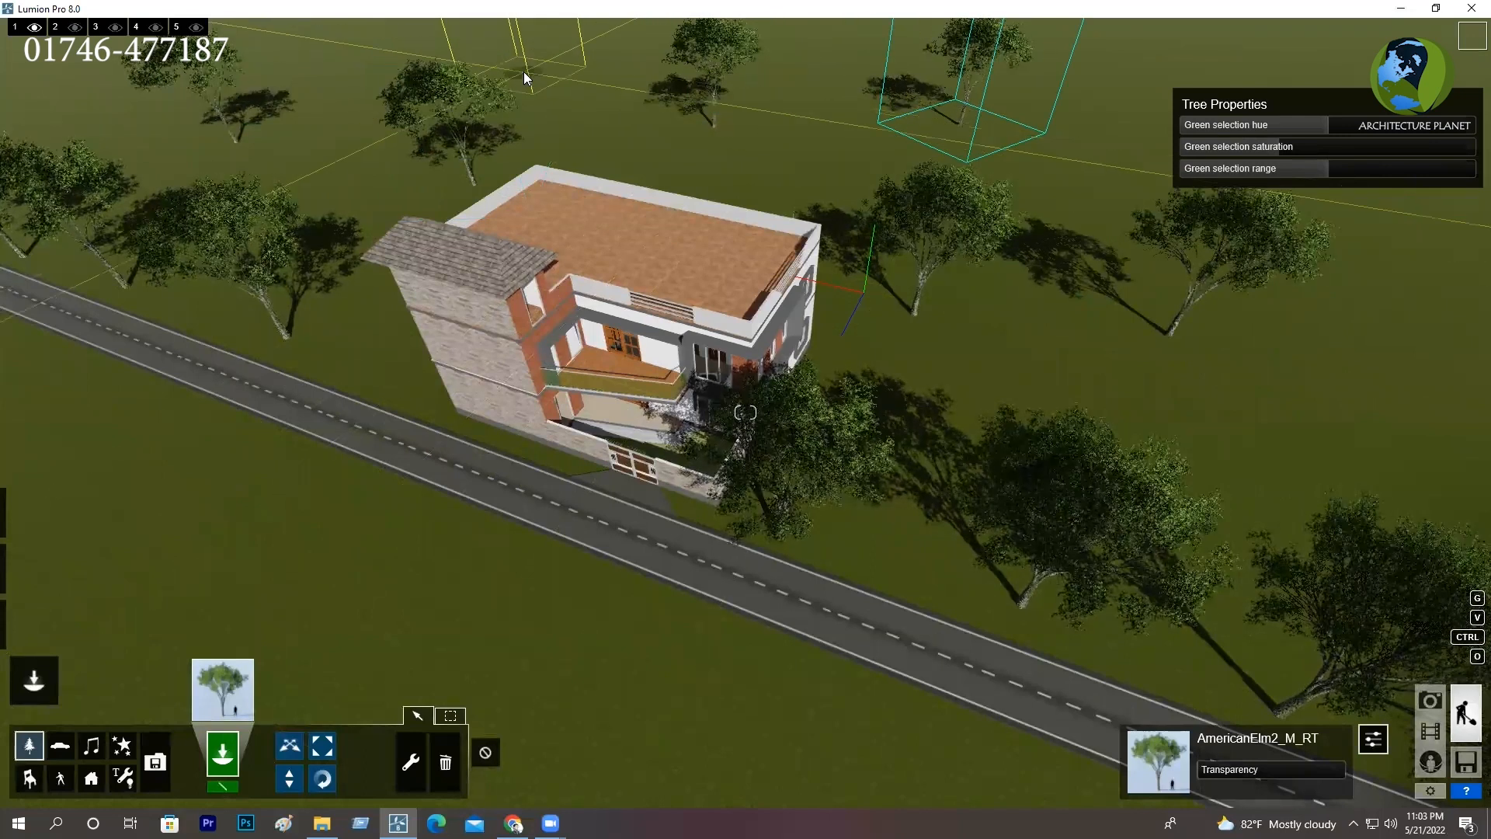
pyautogui.click(1128, 142)
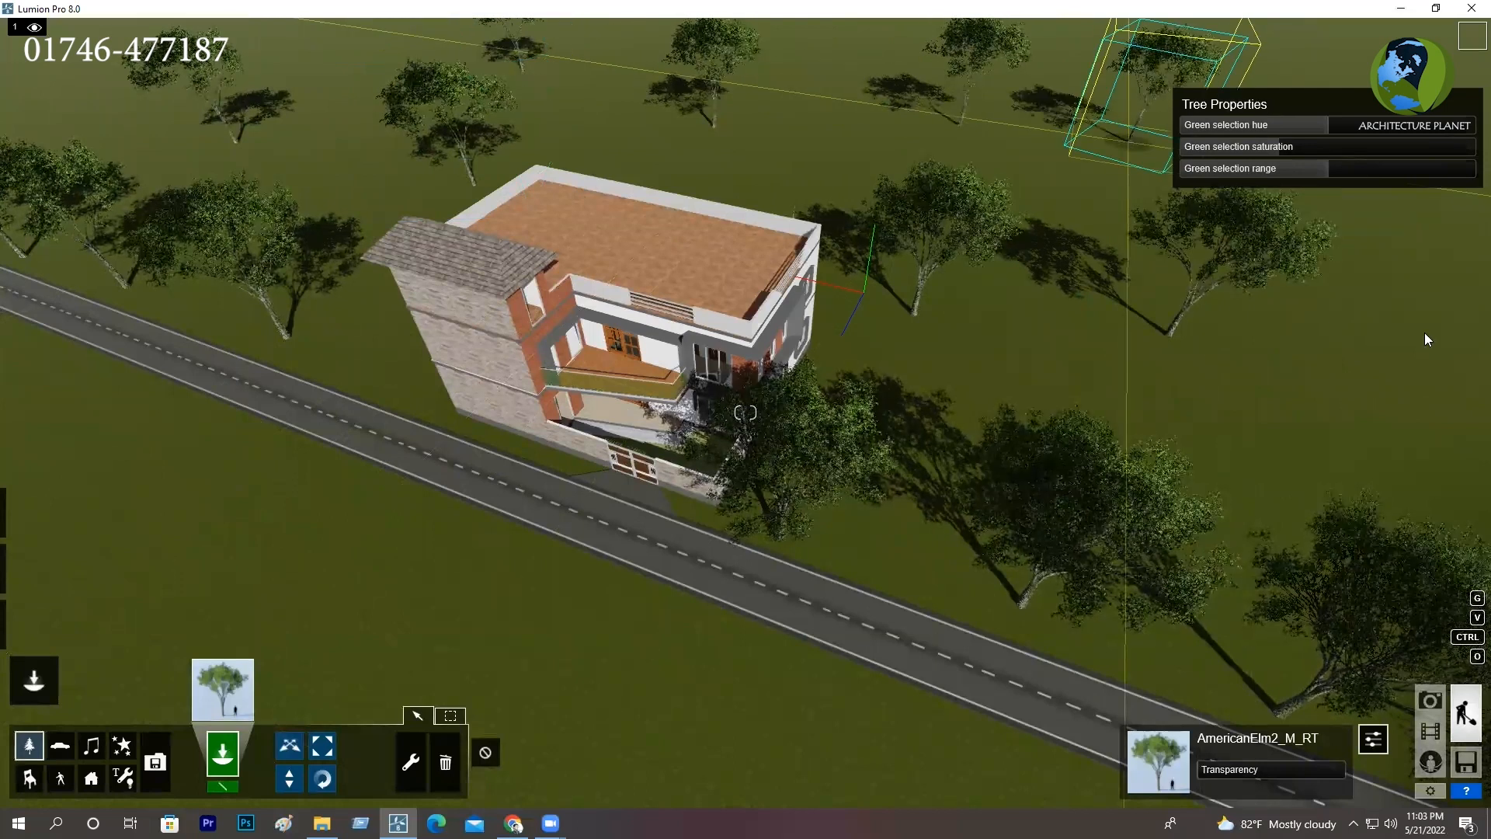
# Step: Place two AmericanBeech-M3_H trees, one by the house's side wall and one next to the stair tower near the road
pyautogui.click(223, 689)
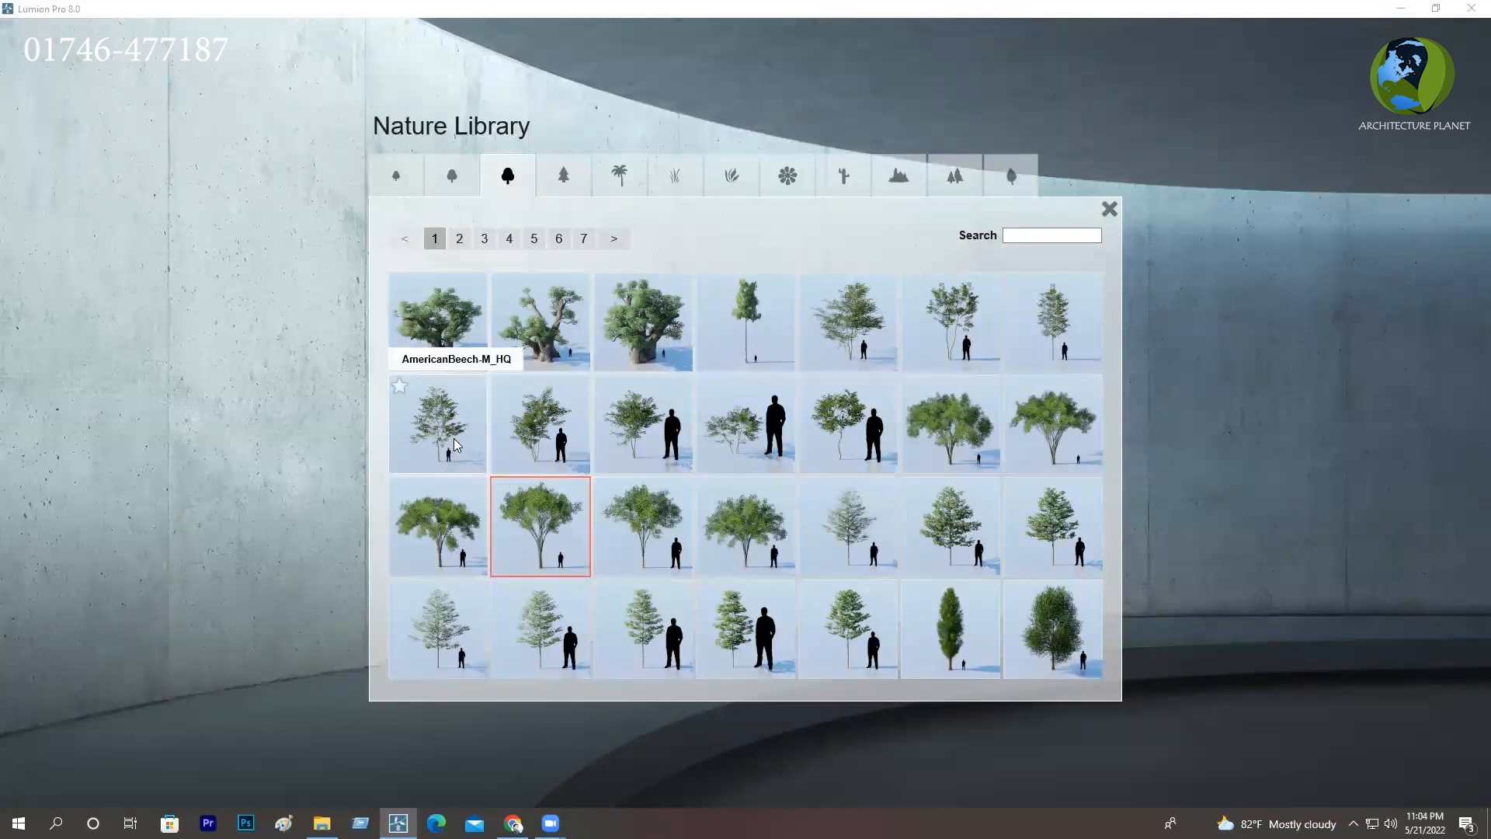
pyautogui.click(945, 329)
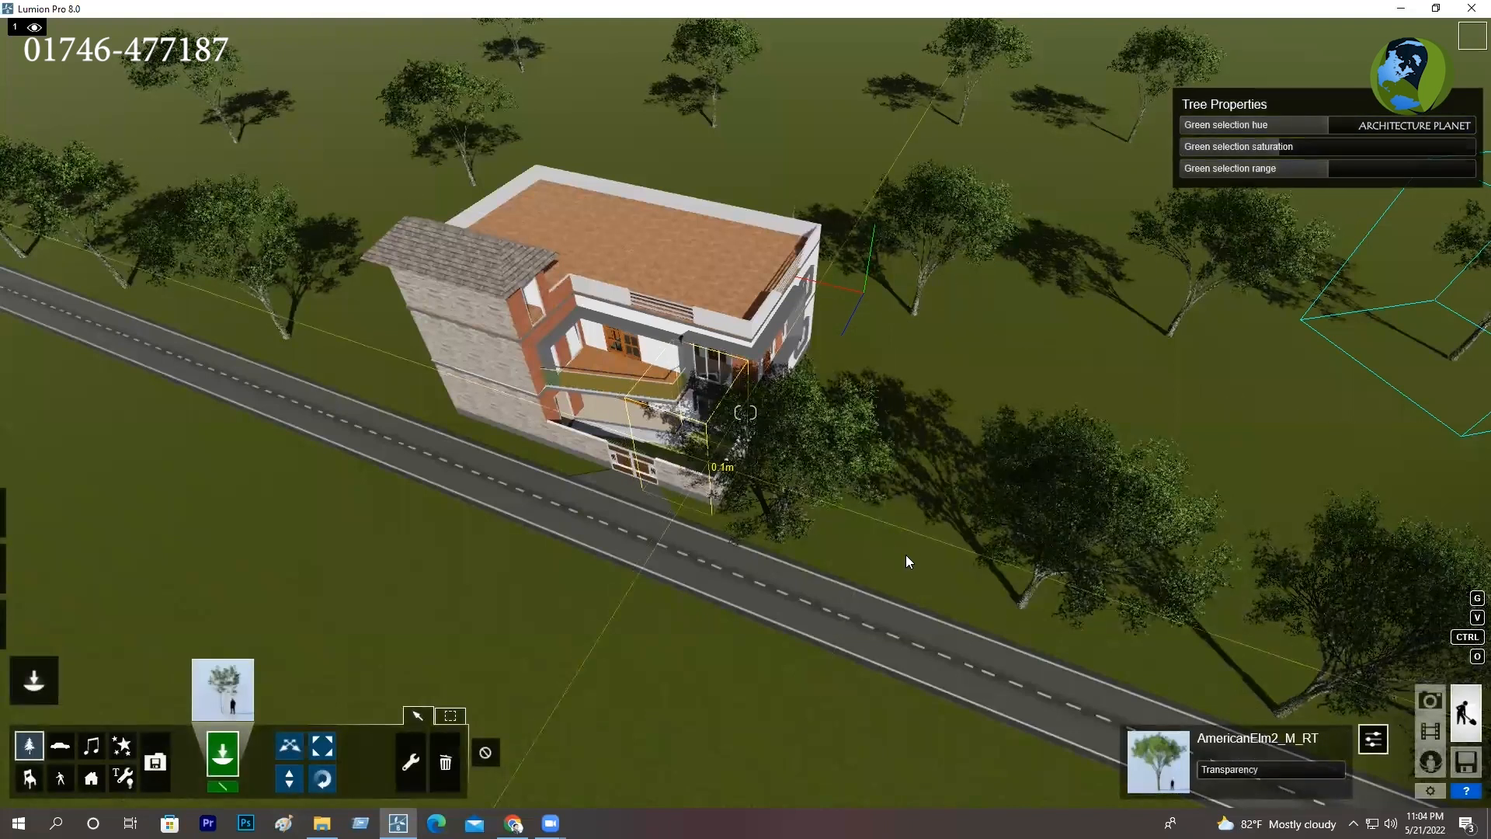
pyautogui.click(844, 362)
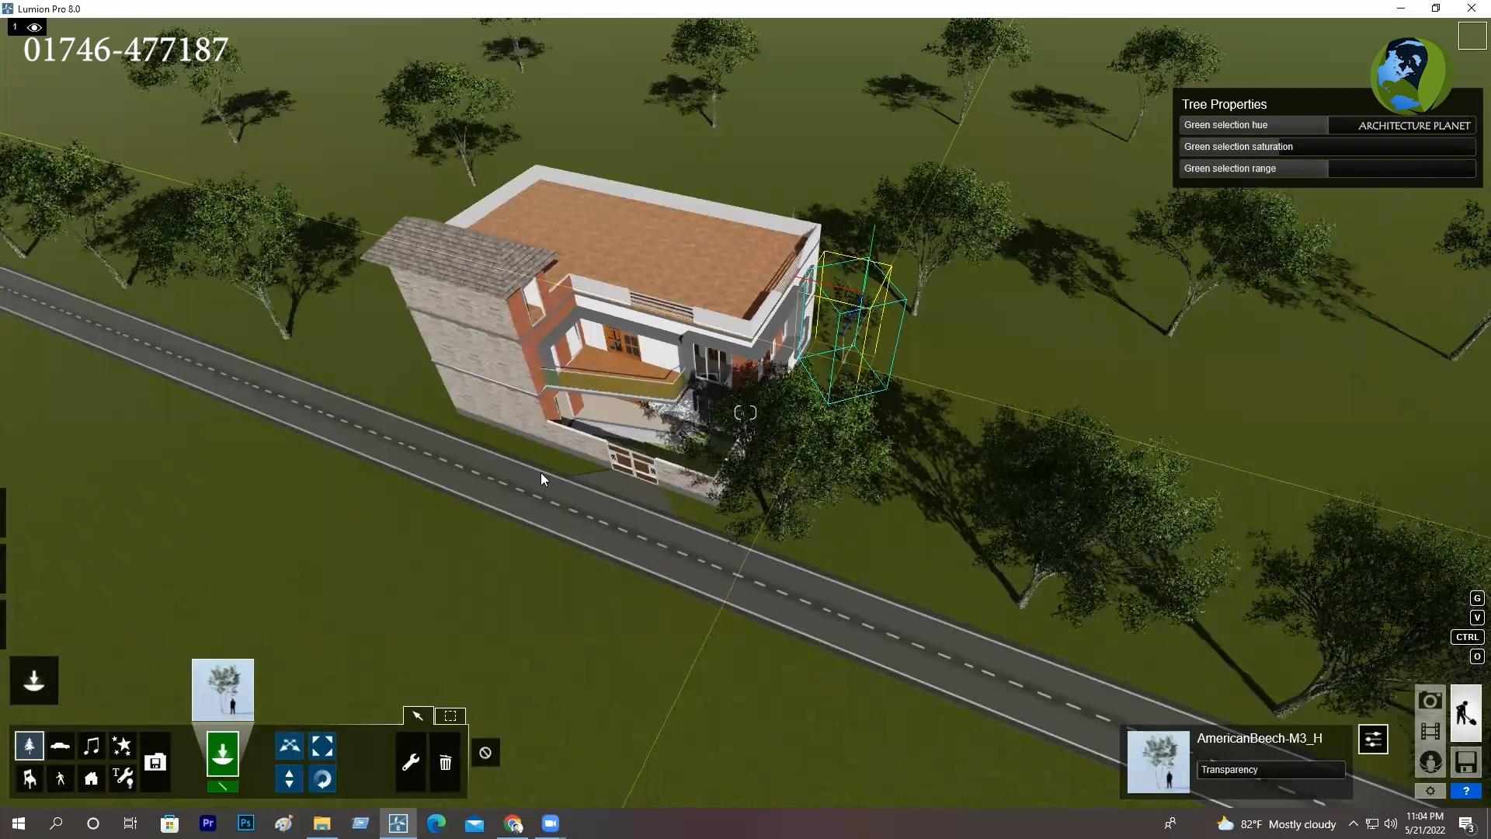
pyautogui.click(418, 398)
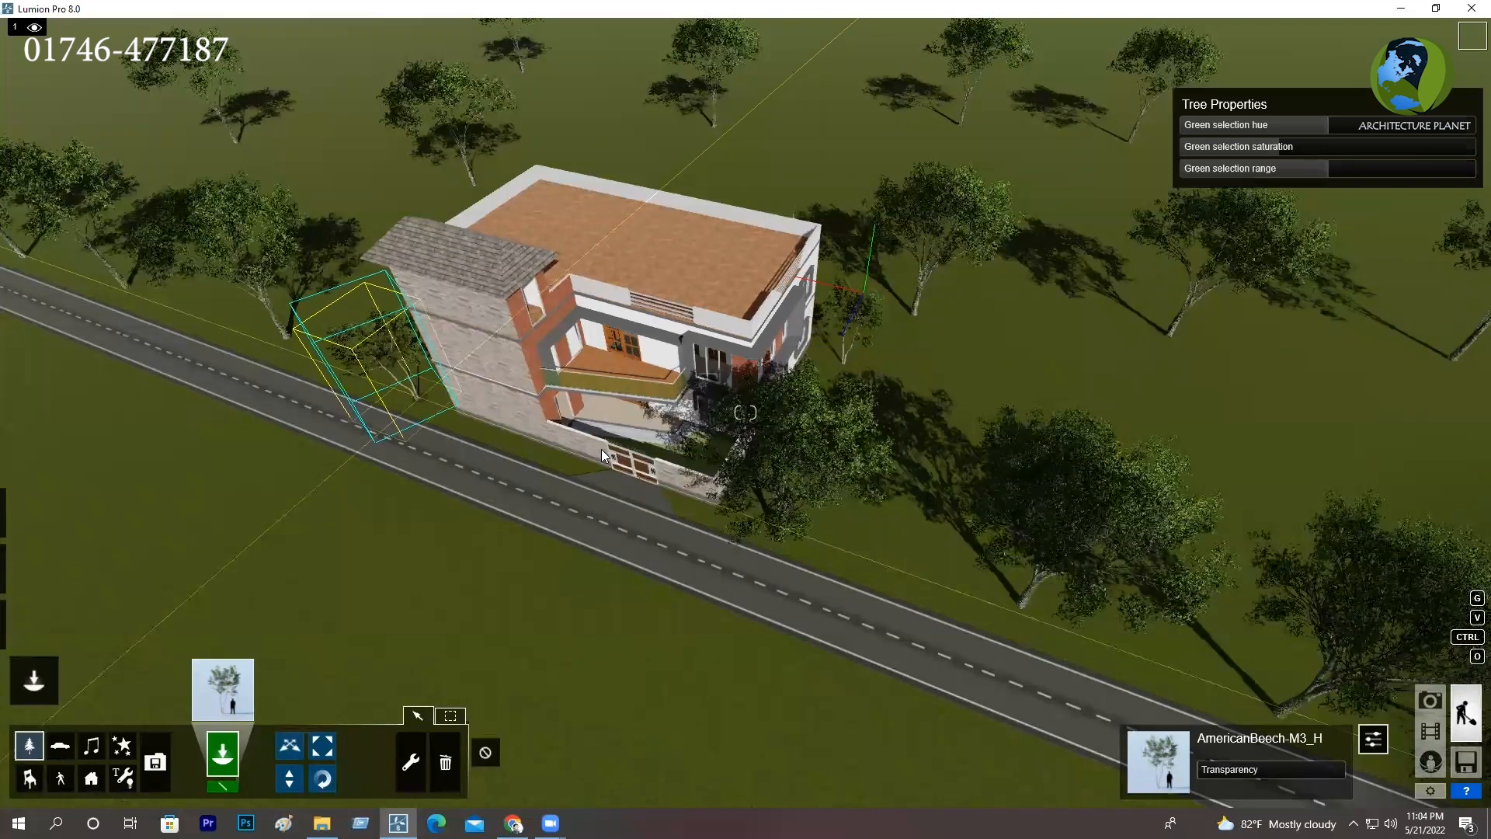
# Step: Place an AmericanBeech-M3_H tree outside the front boundary wall, between the stair tower and the gate
pyautogui.moveTo(672, 437); pyautogui.dragTo(671, 437, button='right')
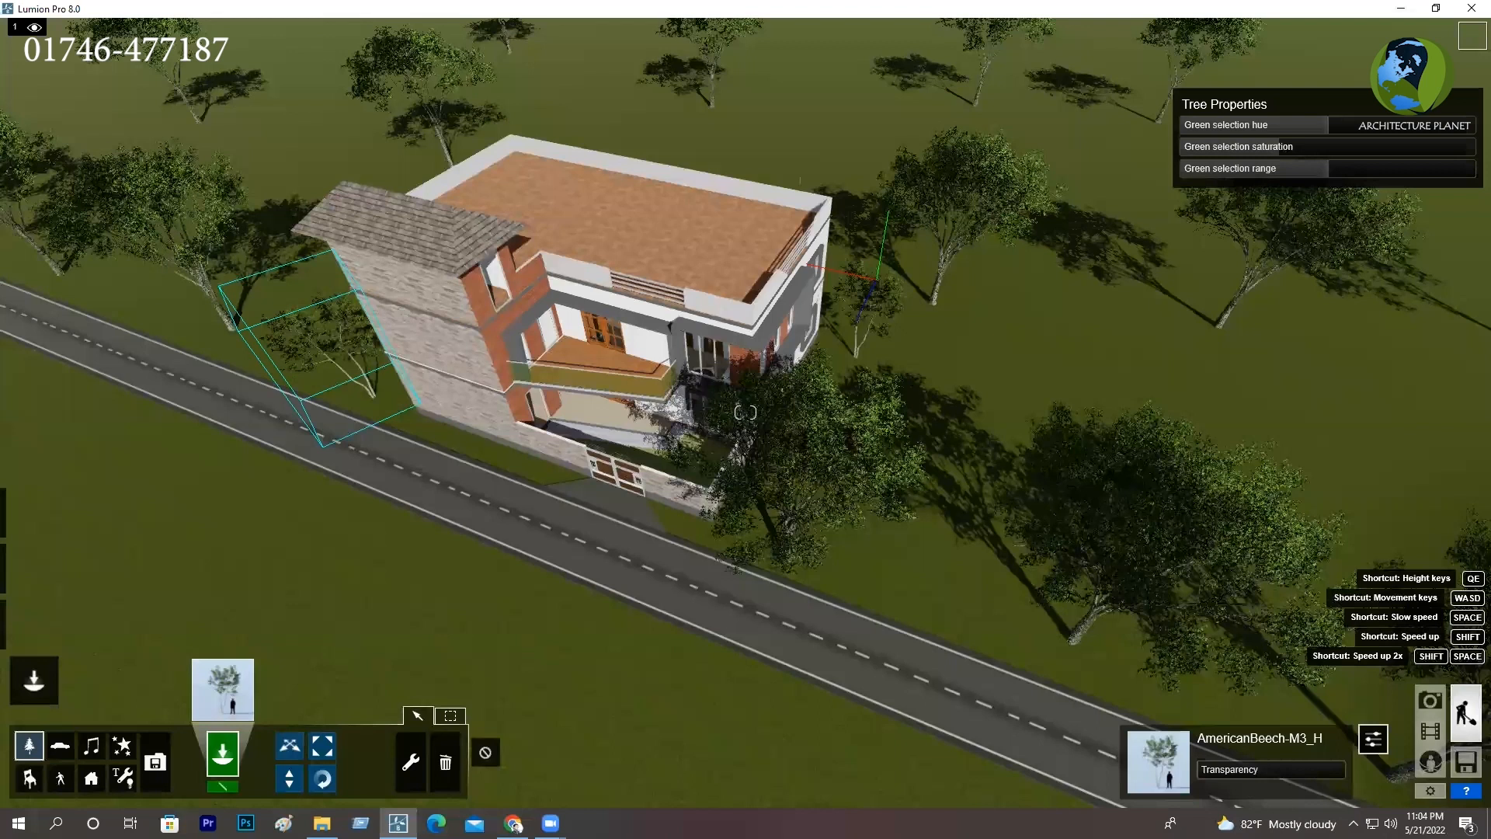
pyautogui.scroll(3, 689, 446)
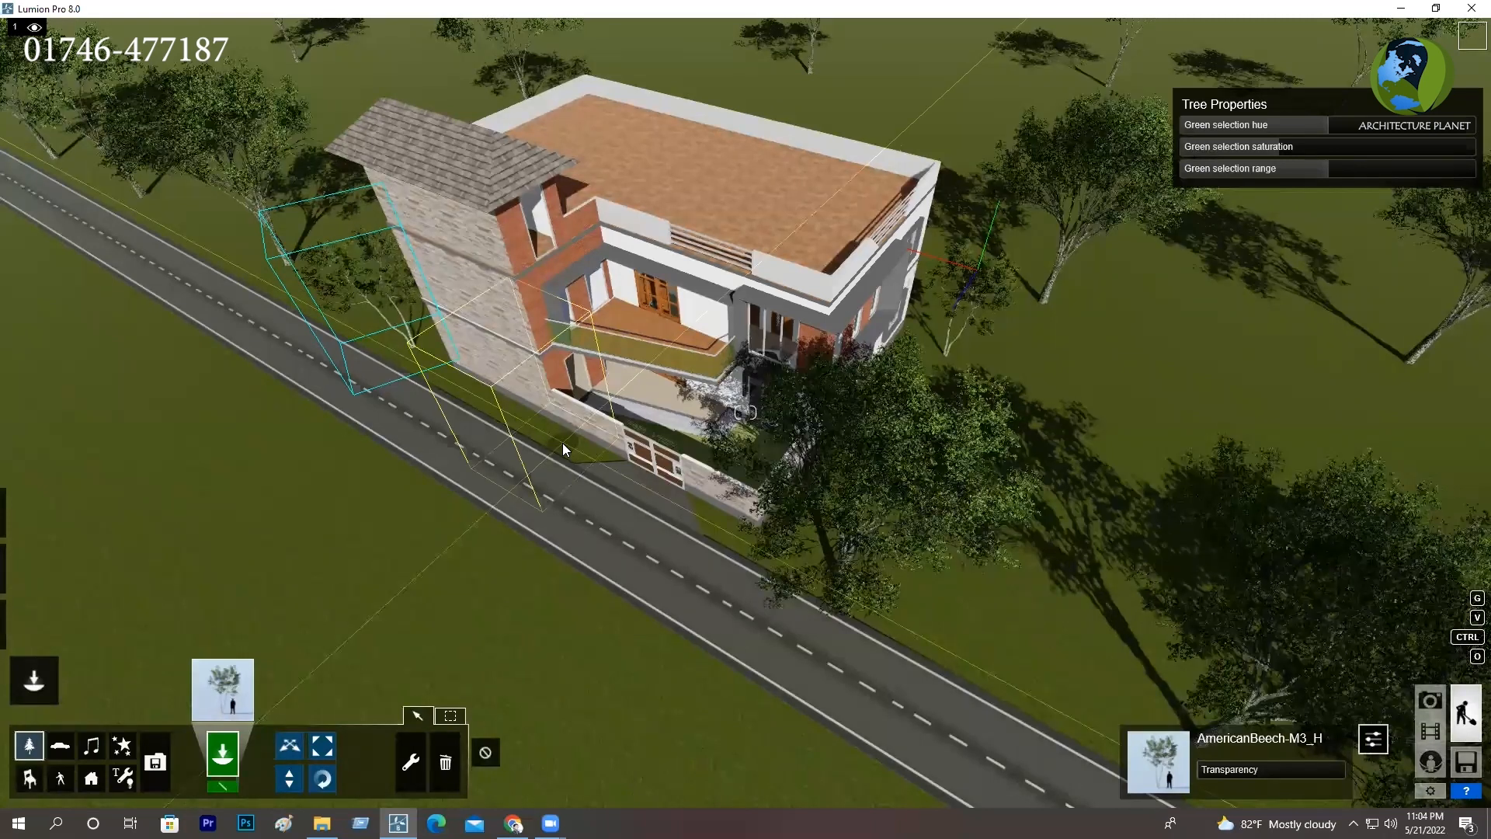
pyautogui.click(562, 443)
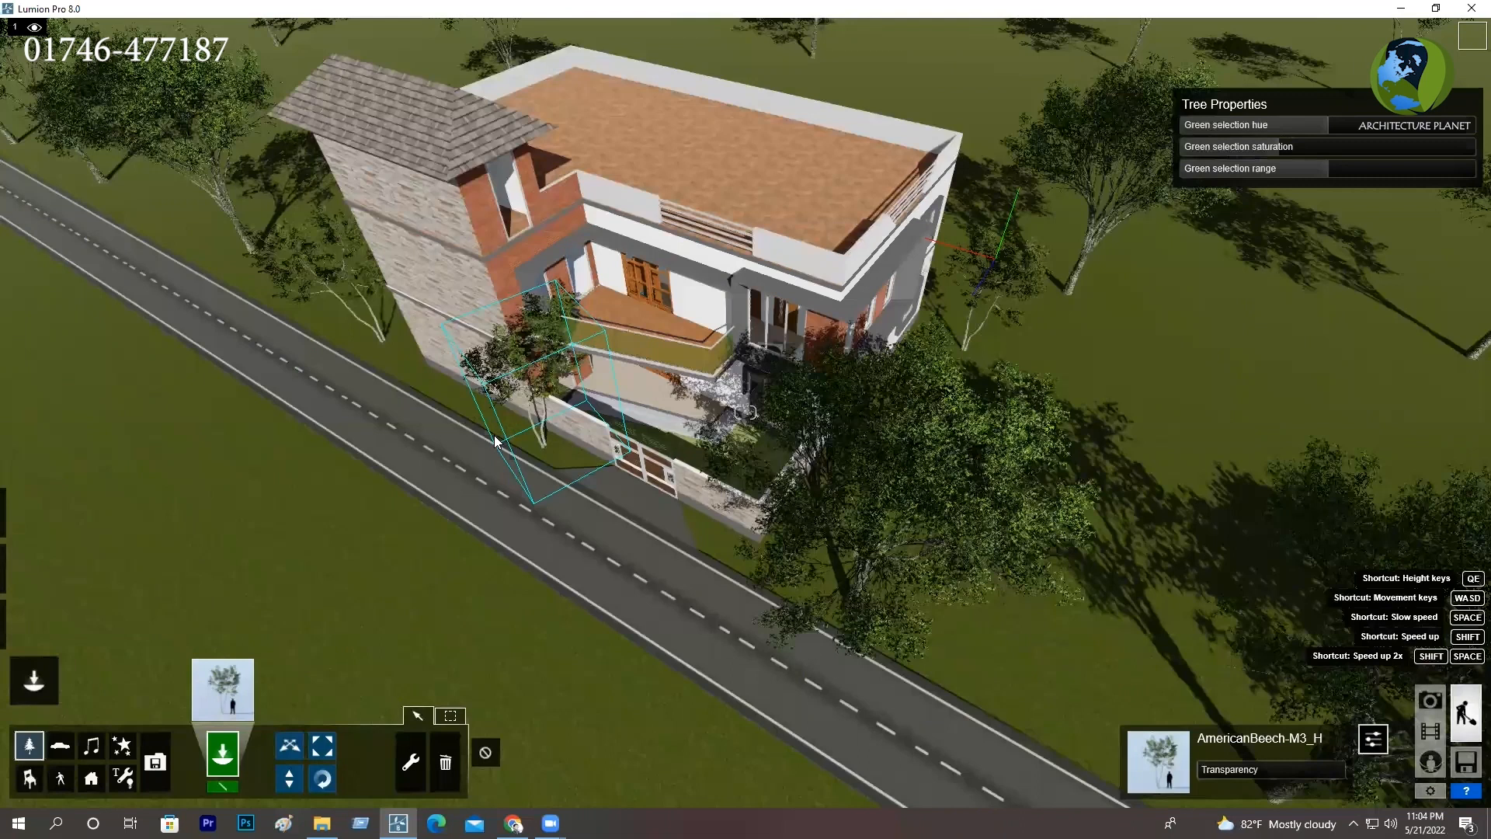
# Step: Place another AmericanBeech-M3_H tree on the lawn inside the boundary wall, near its front corner
pyautogui.moveTo(497, 437); pyautogui.dragTo(490, 432, button='right')
pyautogui.scroll(2, 490, 431)
pyautogui.scroll(3, 486, 424)
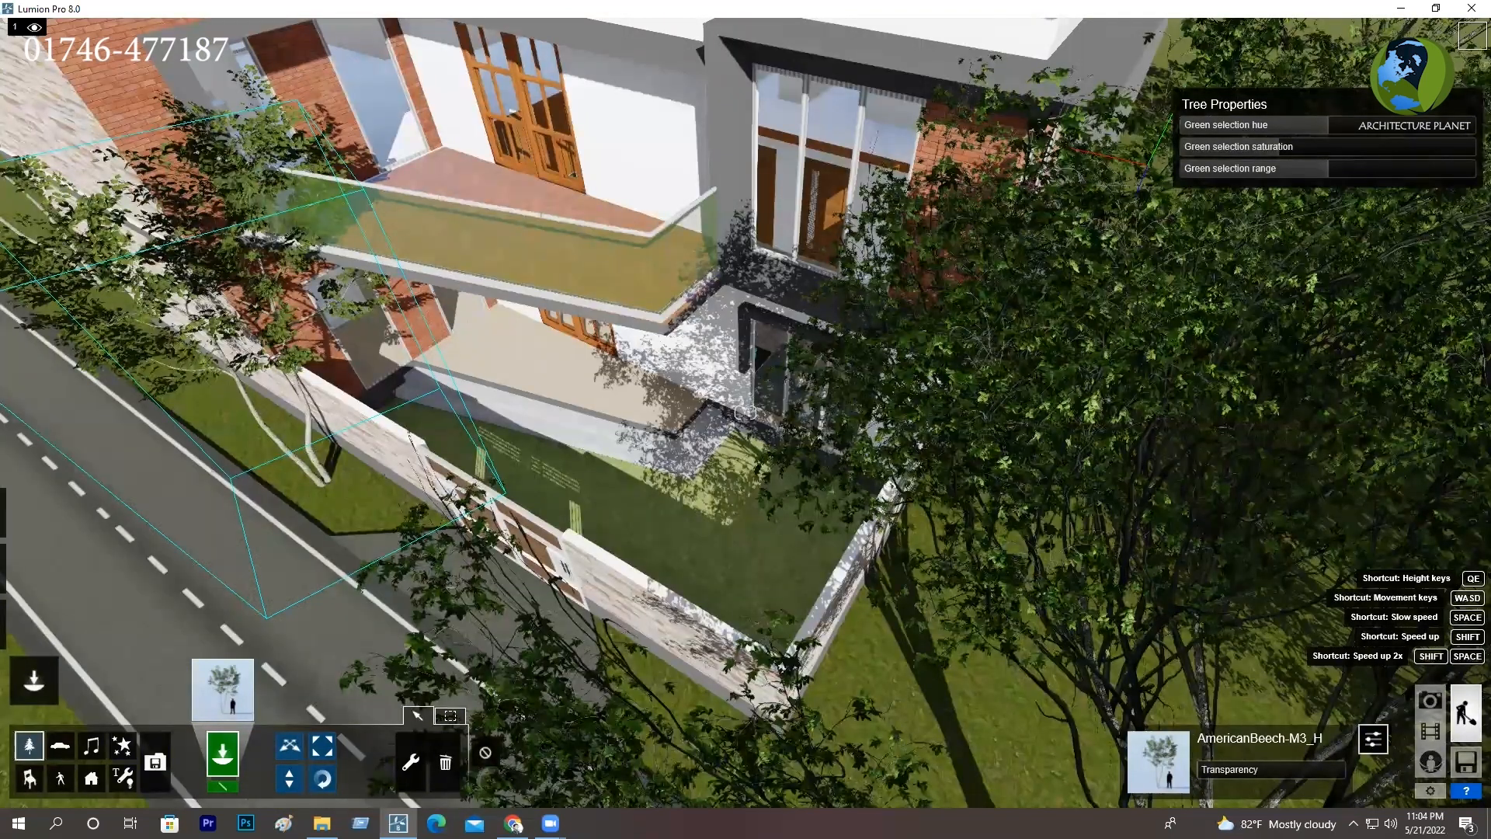
pyautogui.scroll(2, 487, 424)
pyautogui.moveTo(487, 424); pyautogui.dragTo(505, 466, button='right')
pyautogui.scroll(2, 689, 416)
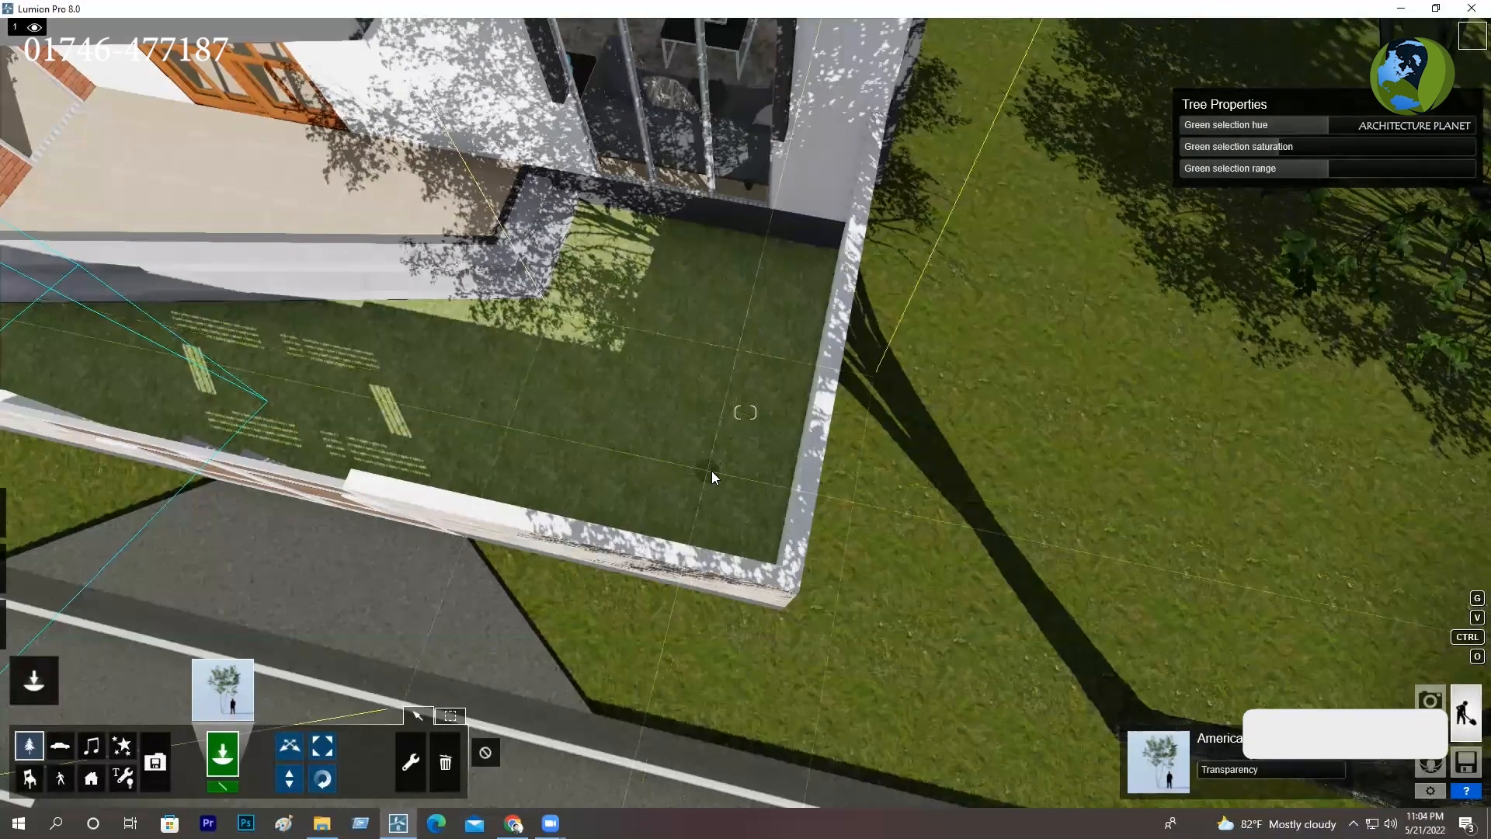
pyautogui.click(711, 471)
pyautogui.moveTo(729, 466); pyautogui.dragTo(659, 196, button='right')
pyautogui.press('s')
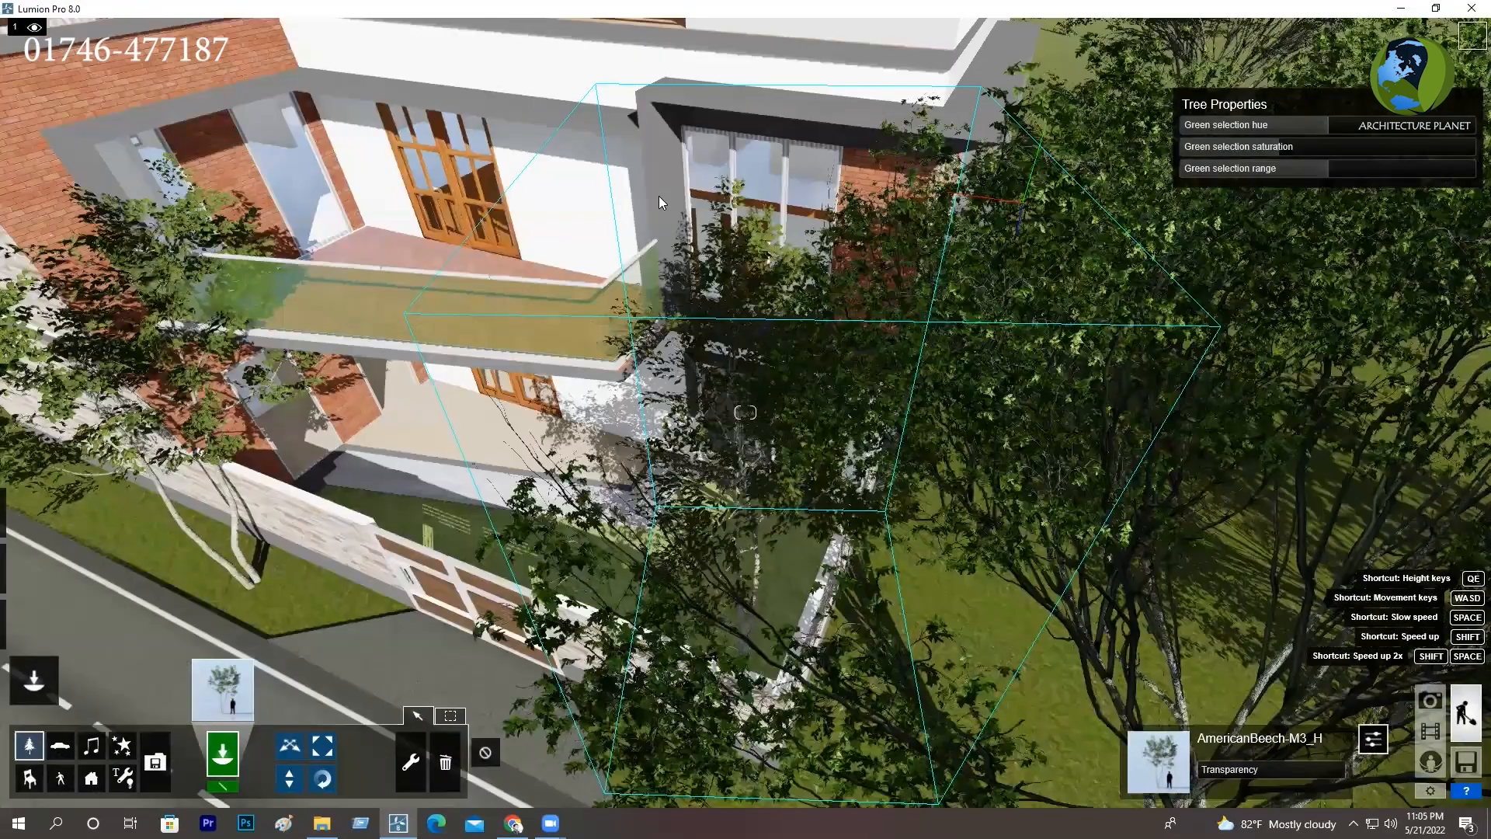
pyautogui.scroll(-3, 659, 195)
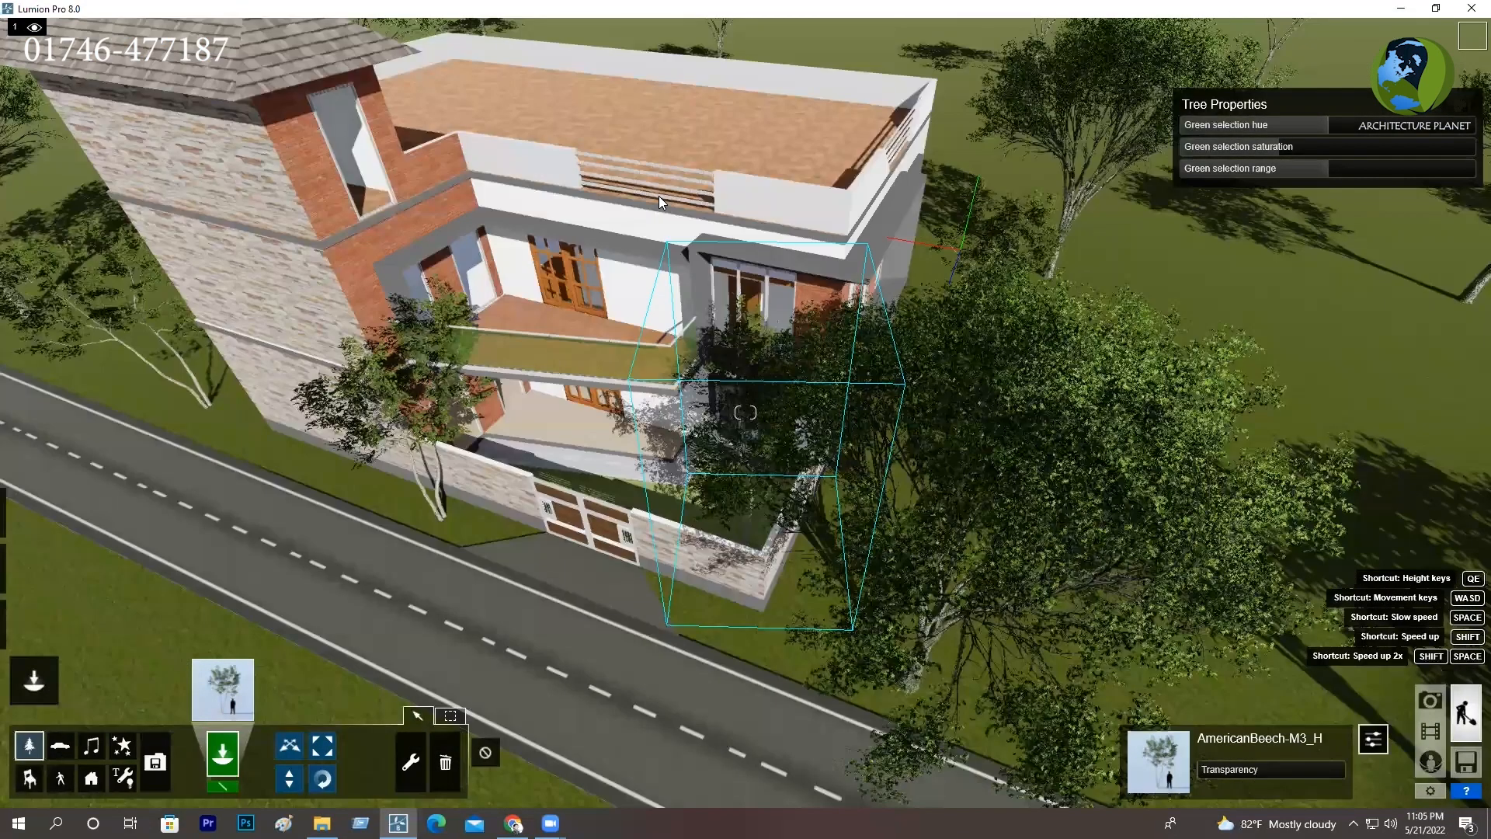
pyautogui.scroll(-2, 658, 196)
pyautogui.scroll(-1, 739, 439)
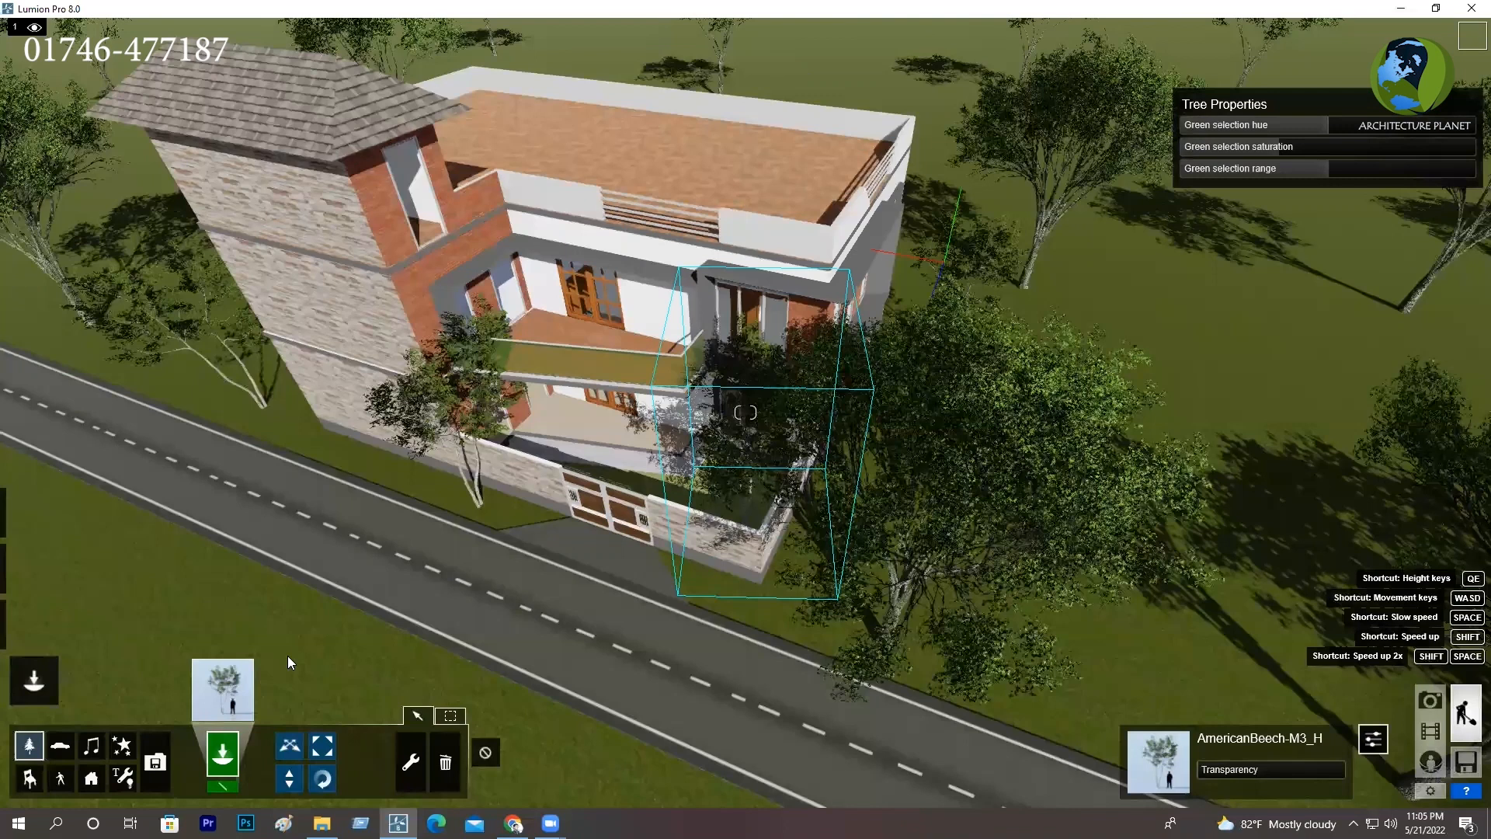
# Step: Place three CoconutPalmStr palms: beside the house's rear corner, along the road past the gate, and beyond the stair tower
pyautogui.click(235, 683)
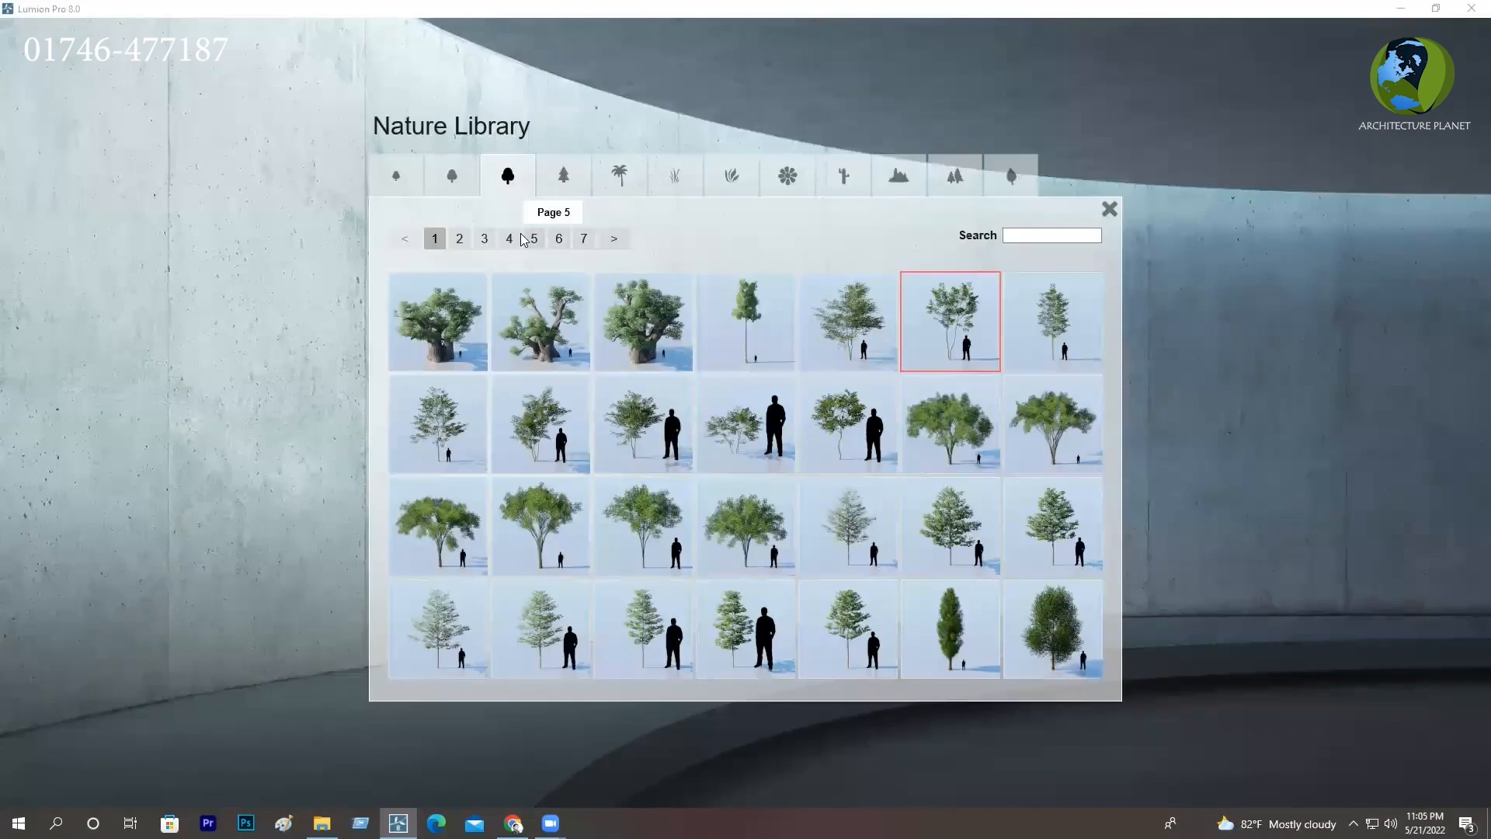
pyautogui.click(619, 176)
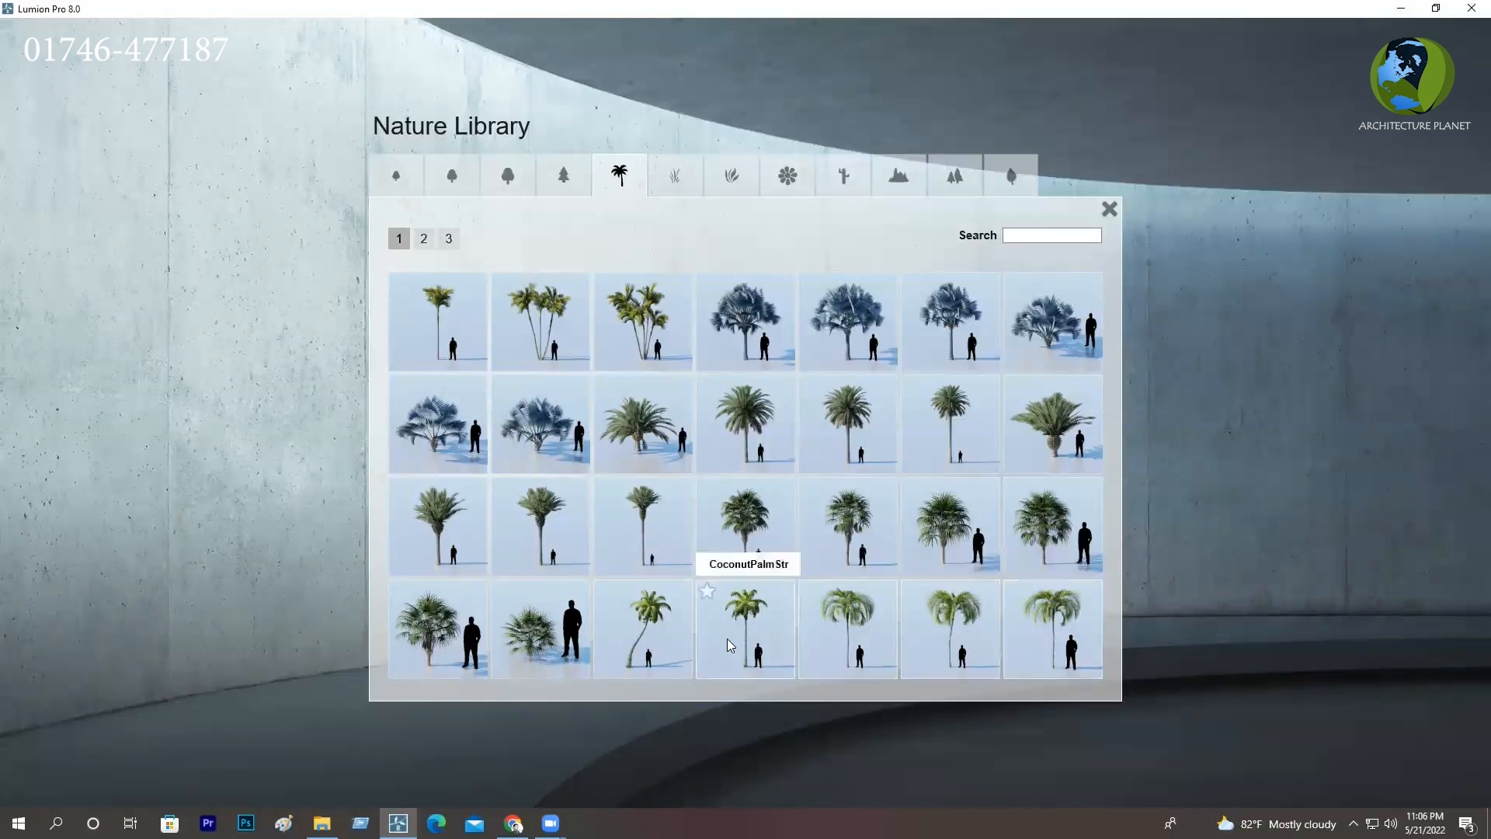
pyautogui.click(766, 629)
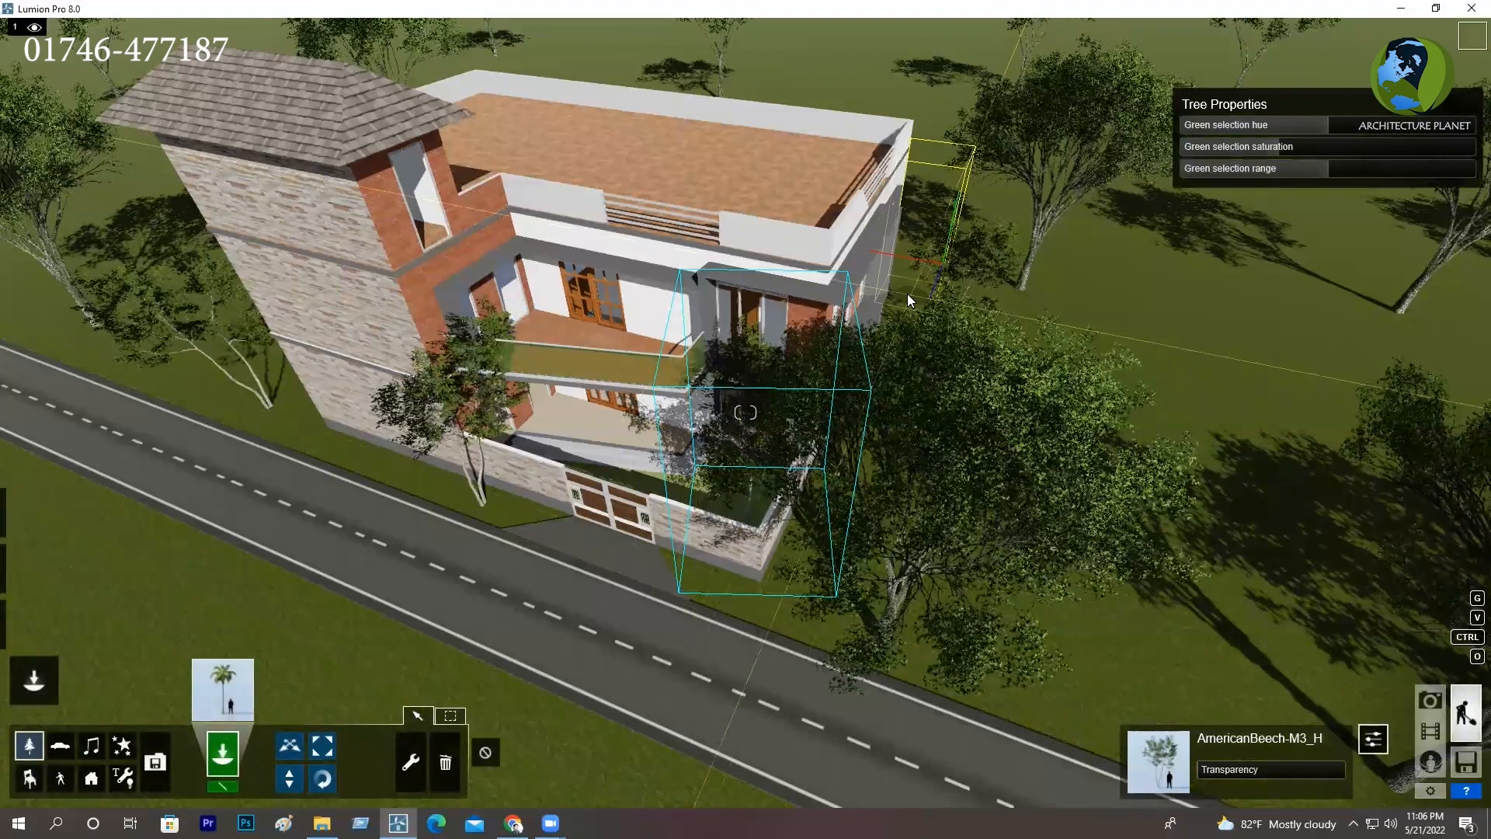
pyautogui.click(908, 294)
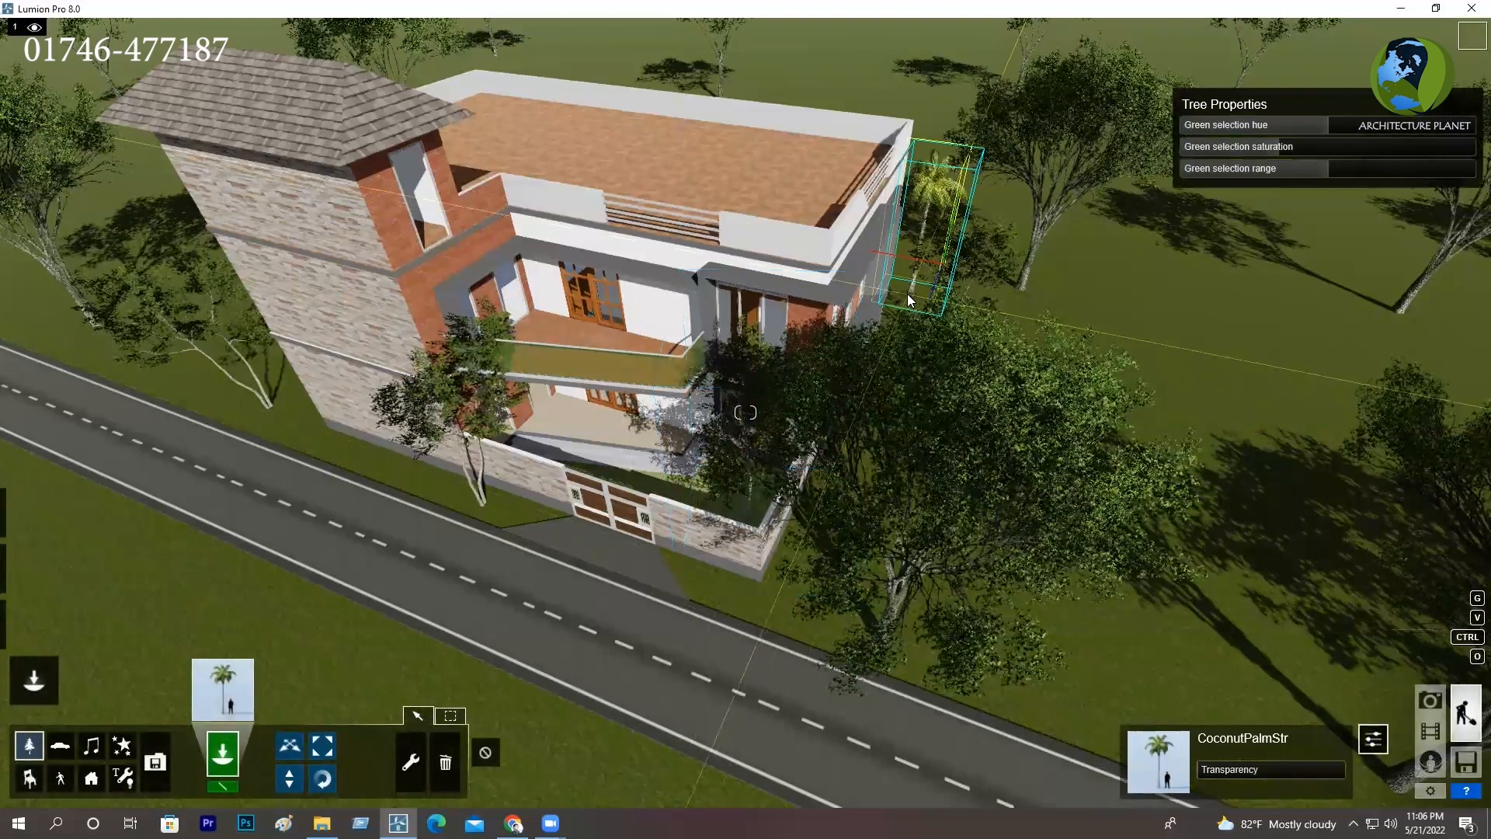
pyautogui.click(1133, 672)
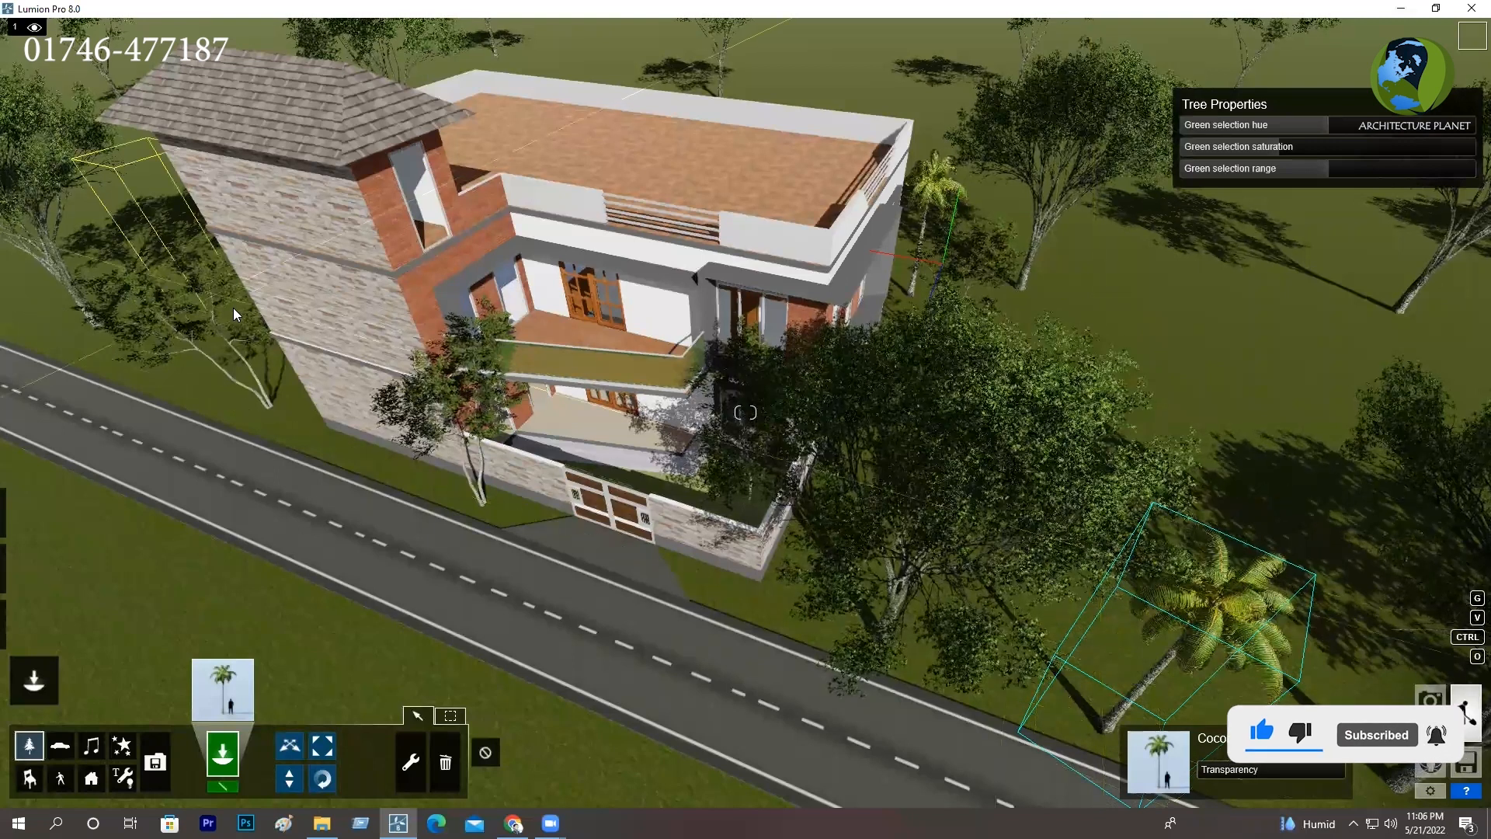
pyautogui.click(170, 371)
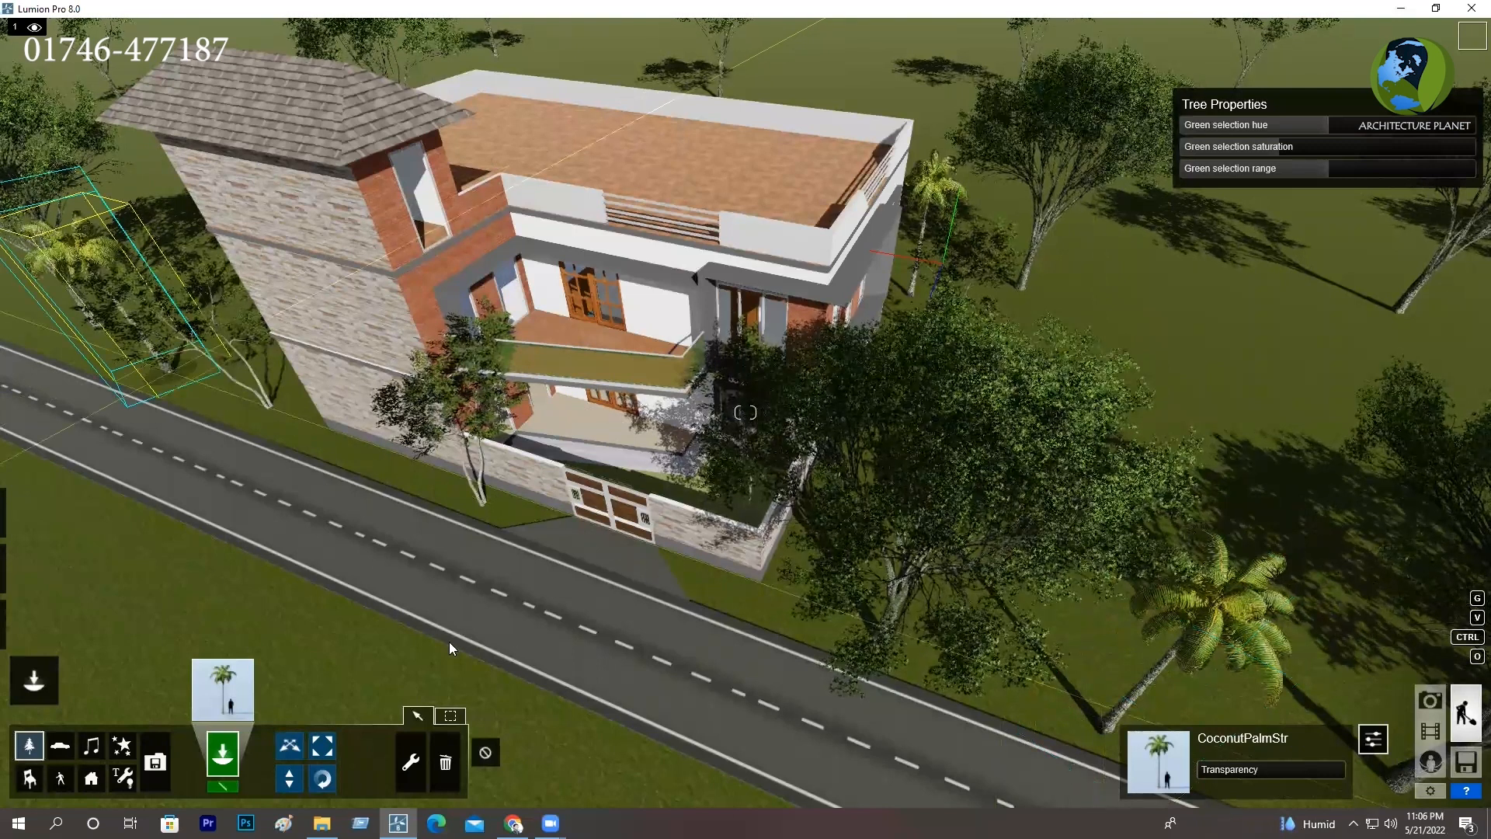
# Step: Choose ArecaPalm_002 from the Nature Library's palms and place a clump outside the side boundary wall near the roadside elm
pyautogui.click(233, 690)
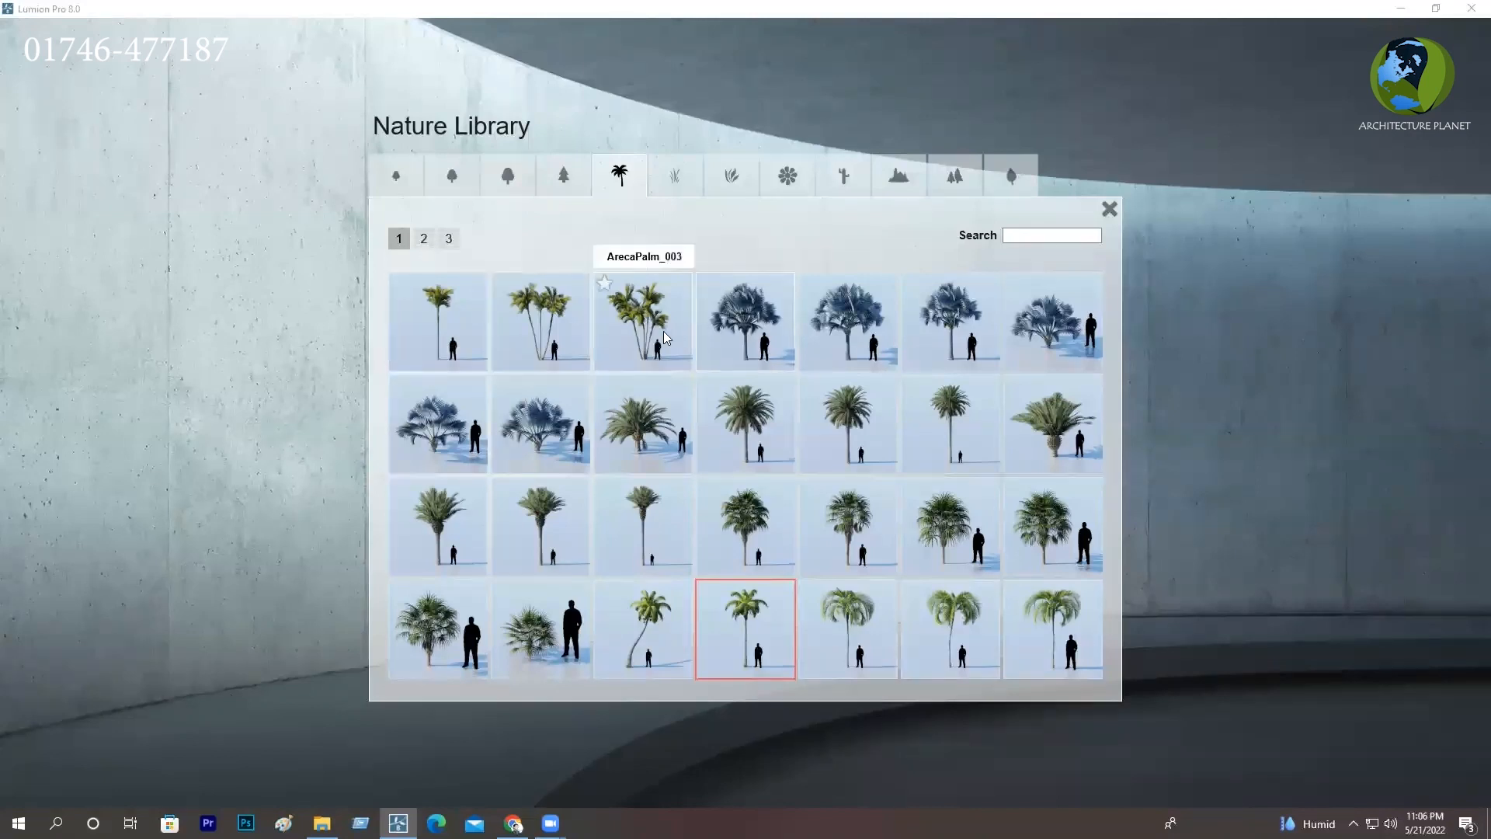
pyautogui.click(553, 320)
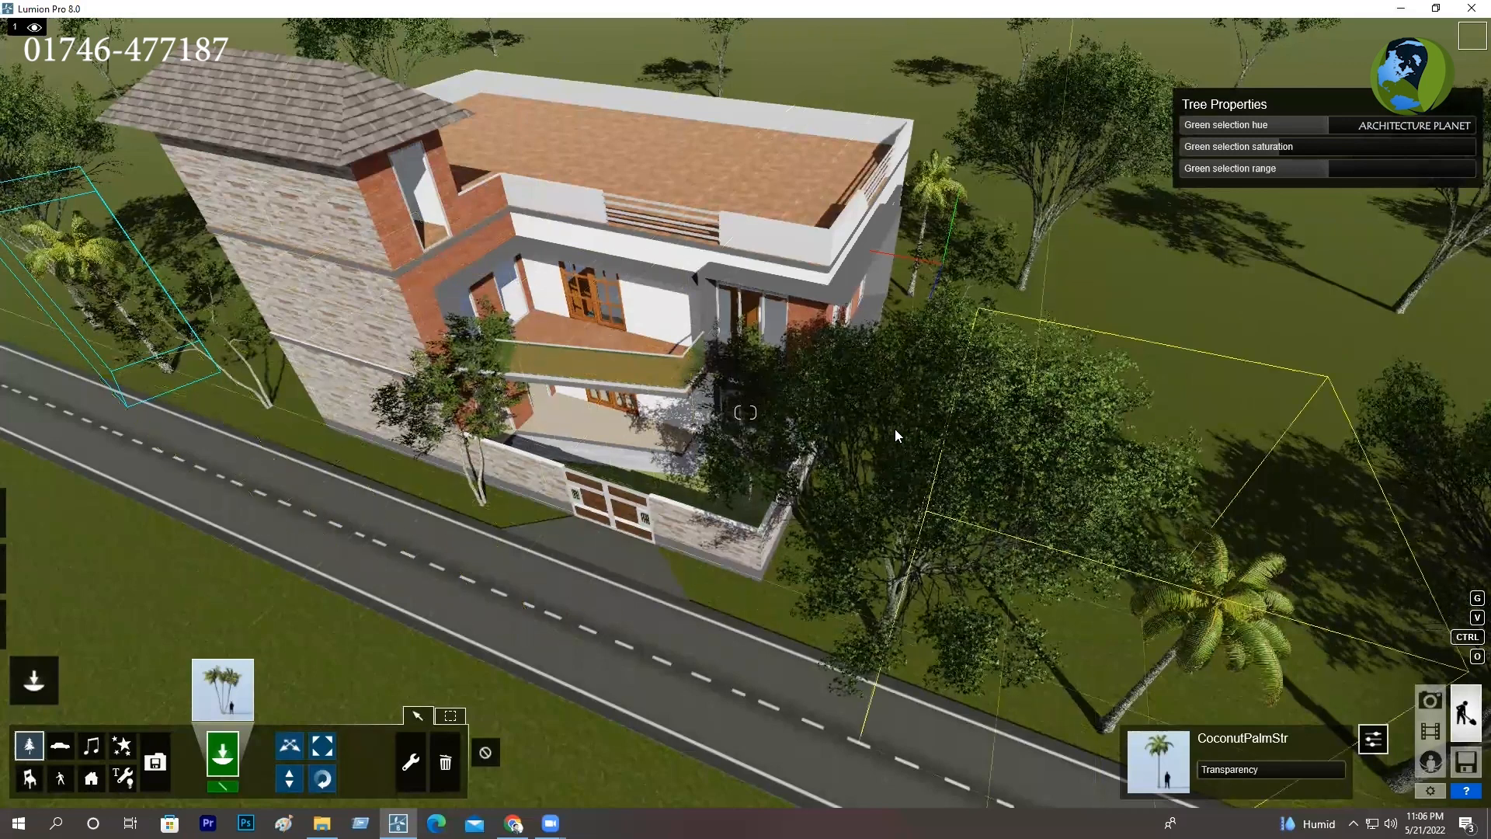
pyautogui.moveTo(802, 679); pyautogui.dragTo(800, 529, button='right')
pyautogui.scroll(-3, 718, 642)
pyautogui.scroll(-3, 718, 642)
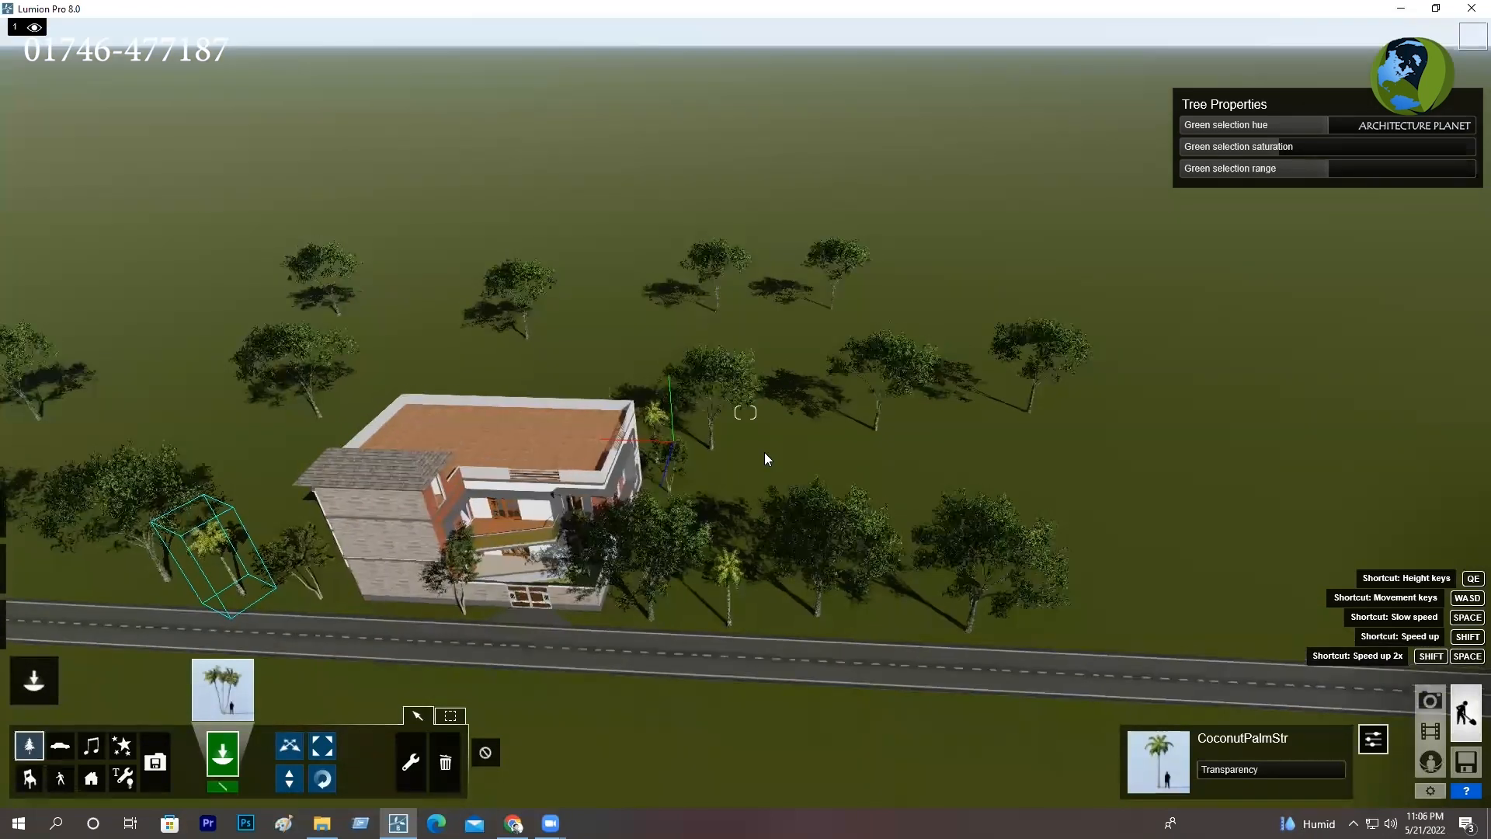
pyautogui.scroll(5, 747, 452)
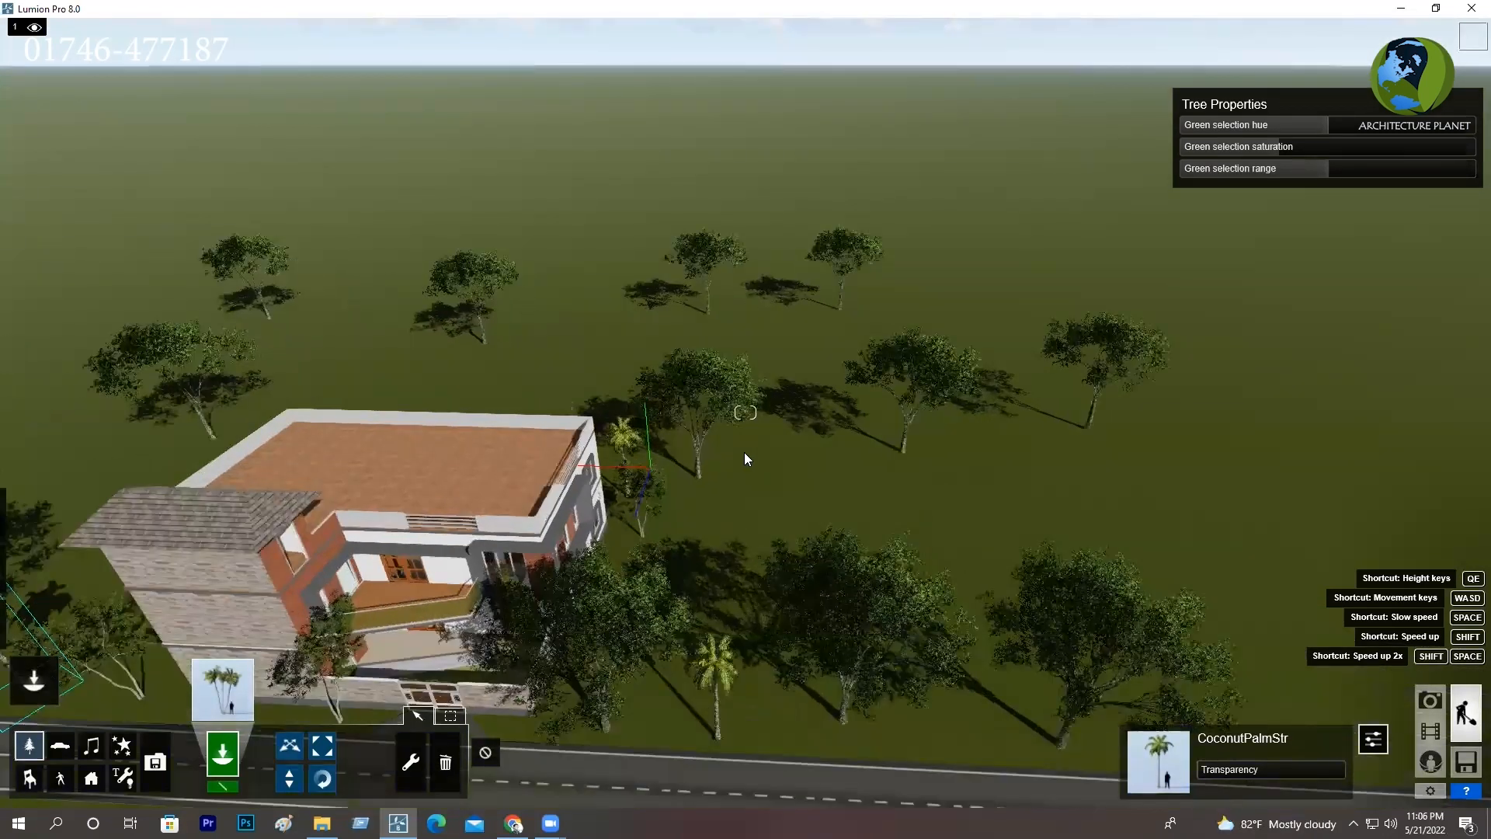
pyautogui.scroll(4, 733, 439)
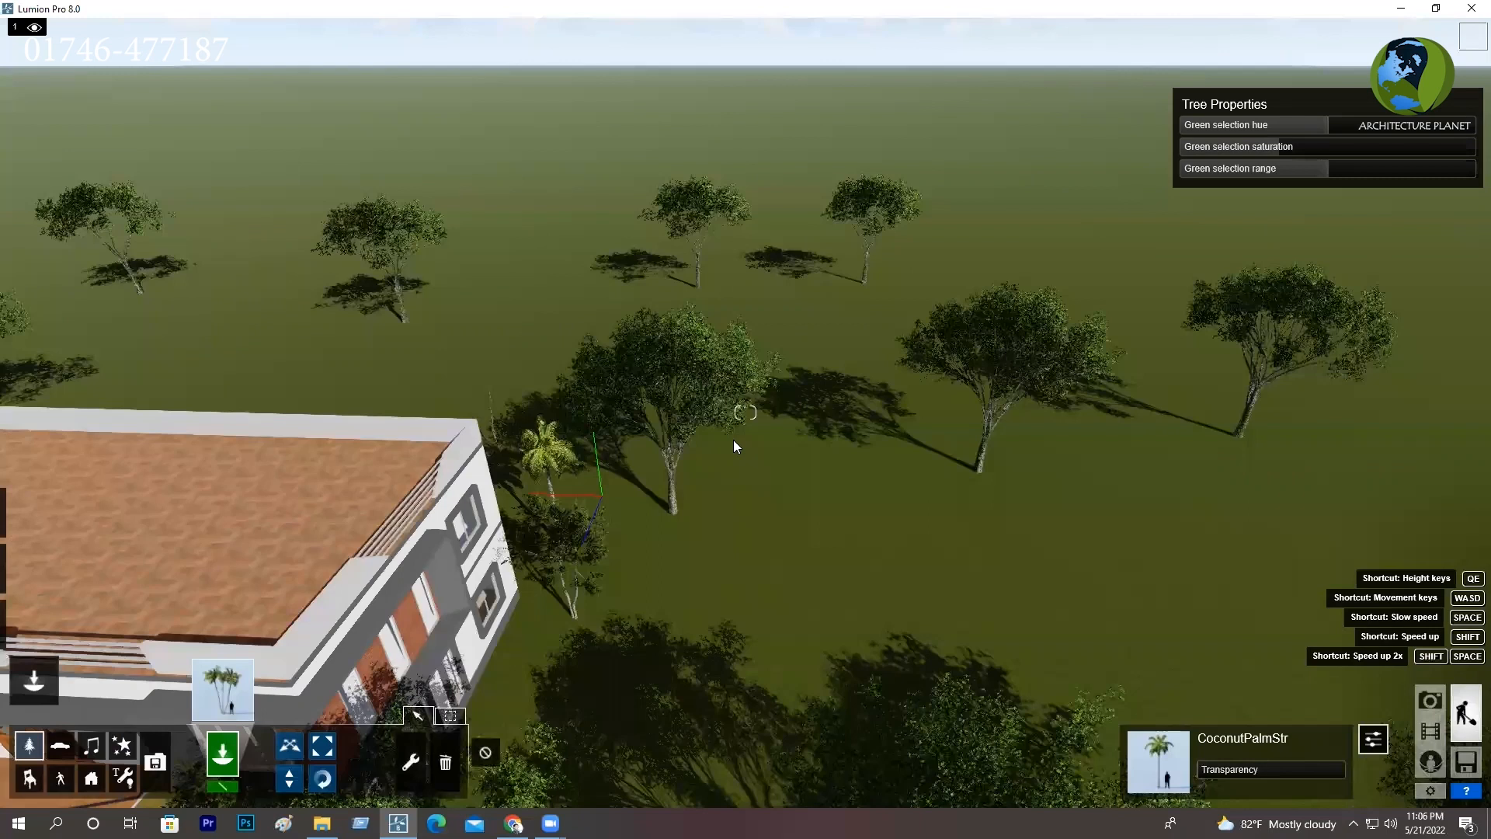
pyautogui.scroll(6, 733, 439)
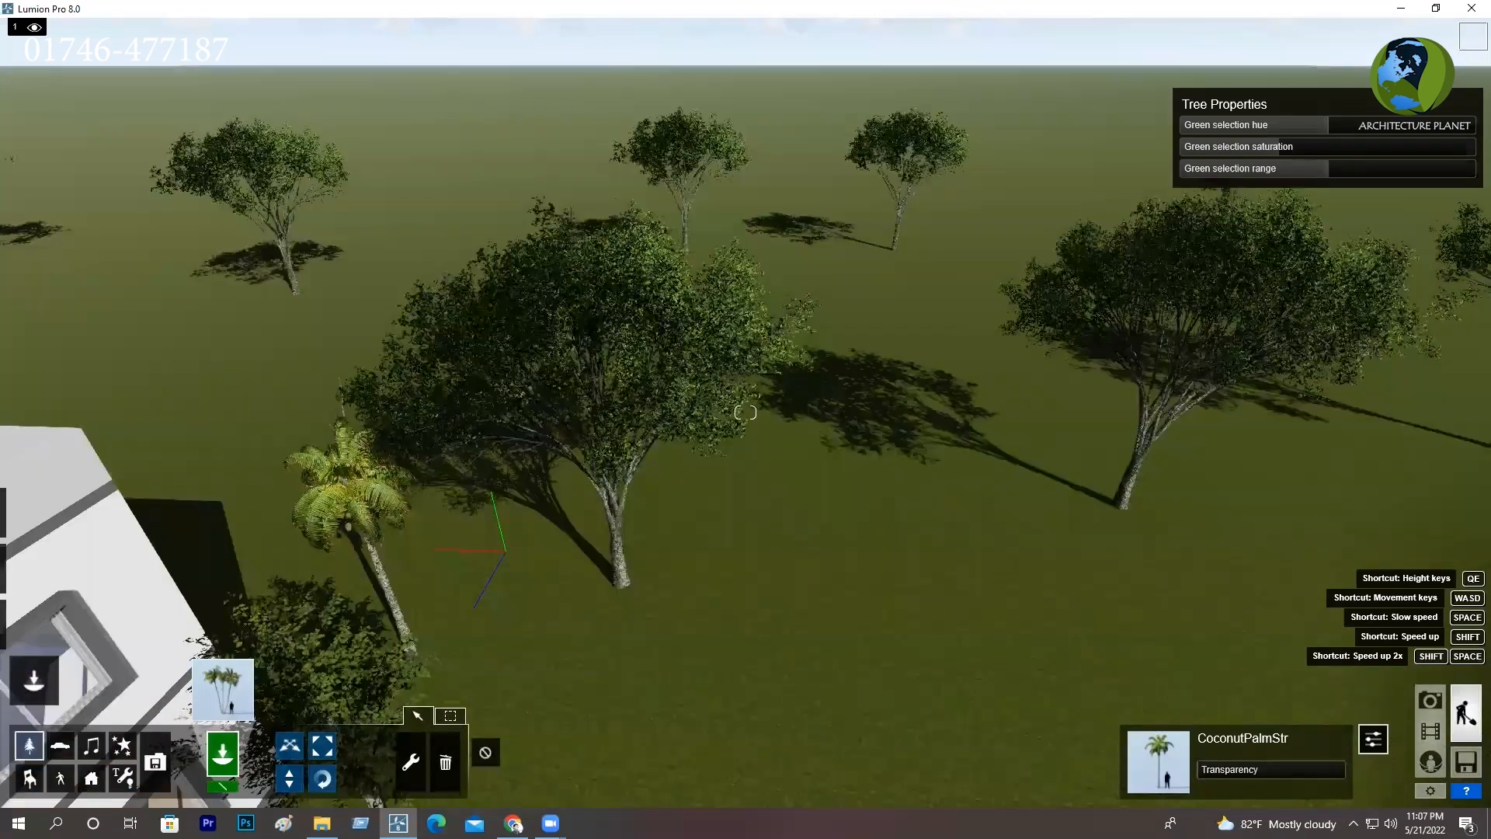
pyautogui.moveTo(733, 439); pyautogui.dragTo(594, 461, button='right')
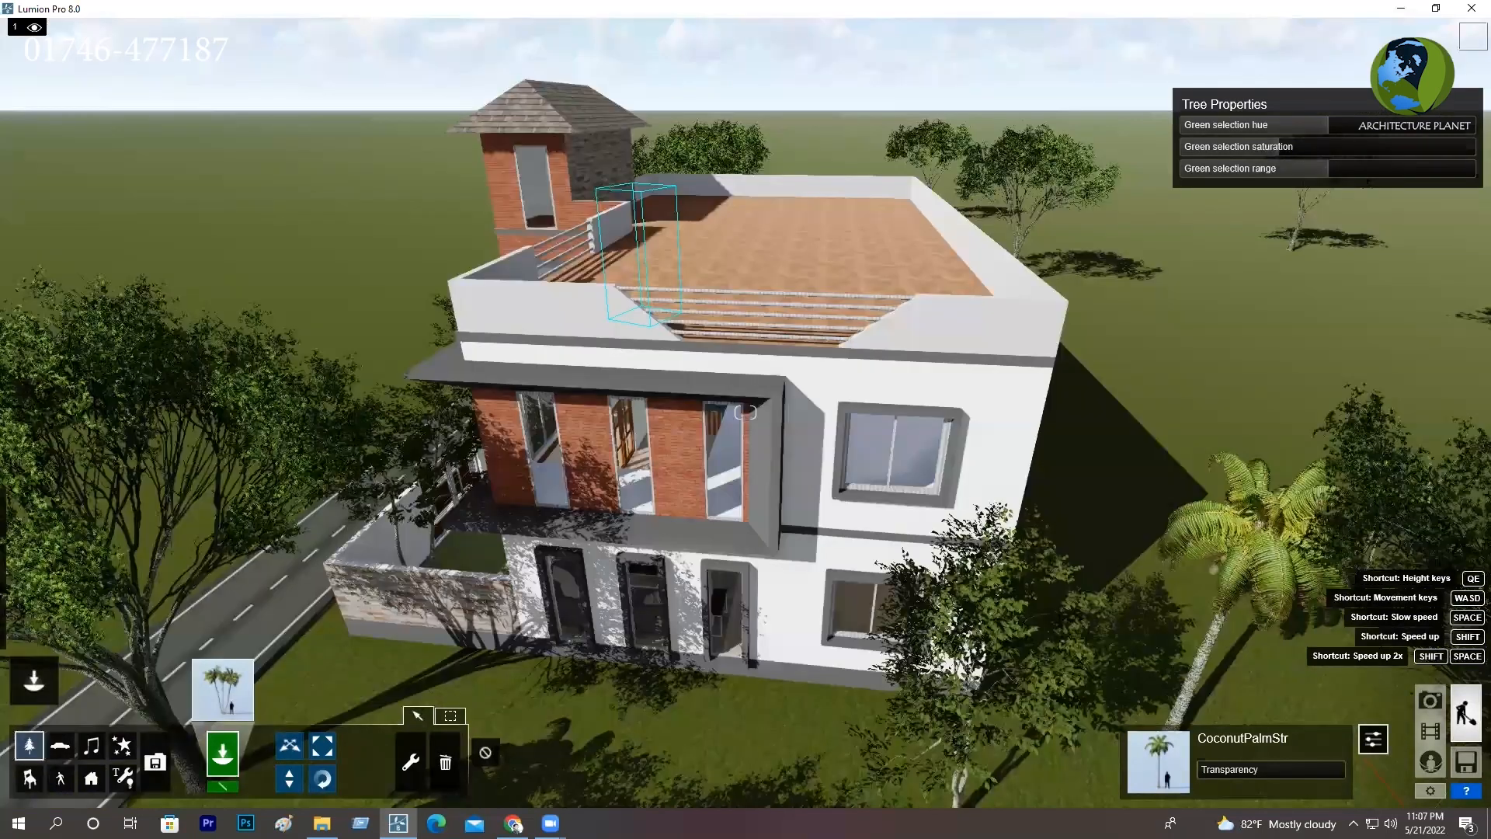
pyautogui.moveTo(745, 412); pyautogui.dragTo(698, 416, button='right')
pyautogui.moveTo(1344, 66); pyautogui.dragTo(1366, 101, button='right')
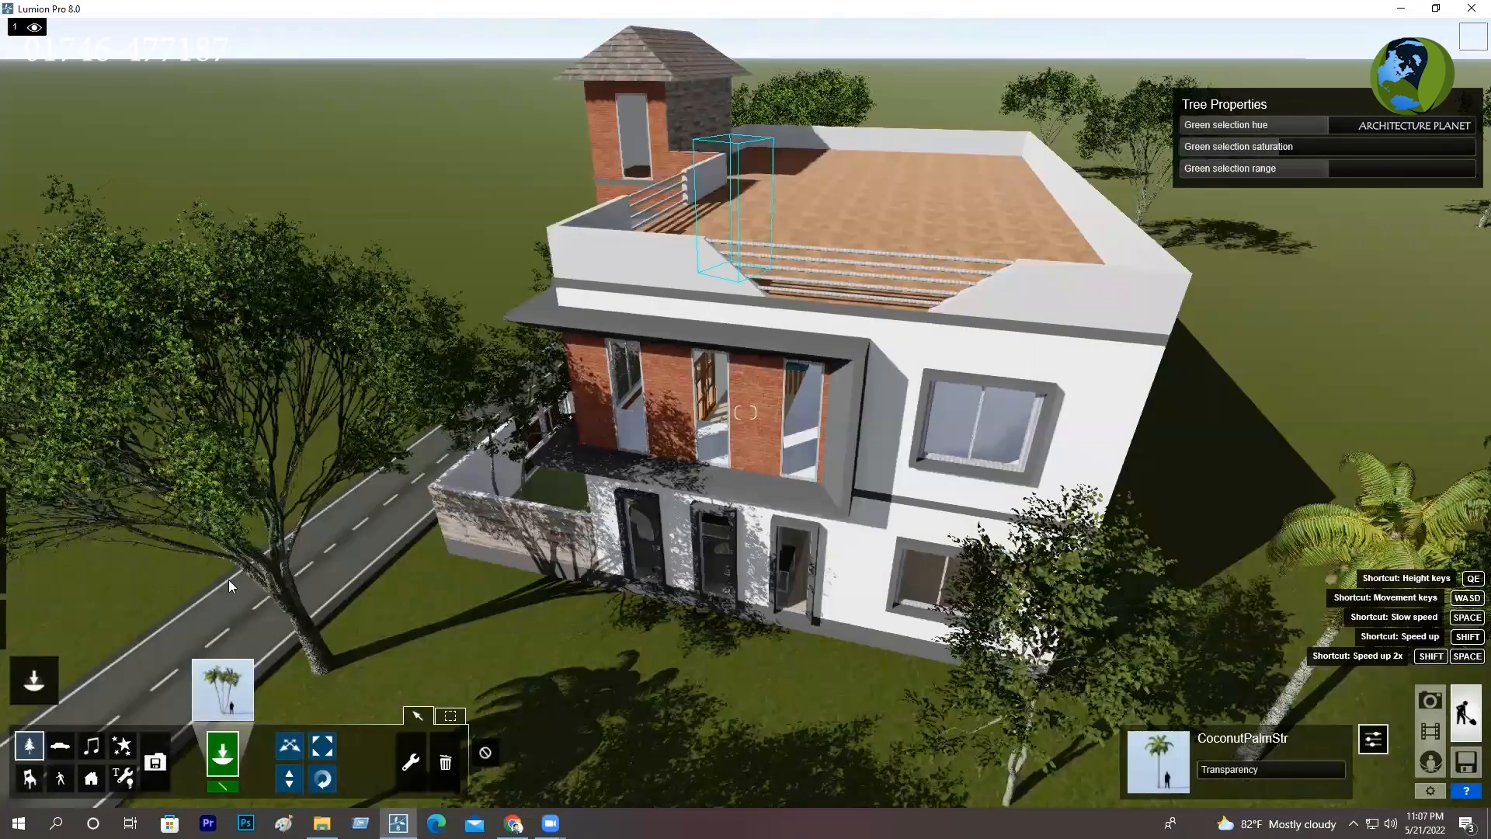
pyautogui.moveTo(229, 580); pyautogui.dragTo(259, 620, button='right')
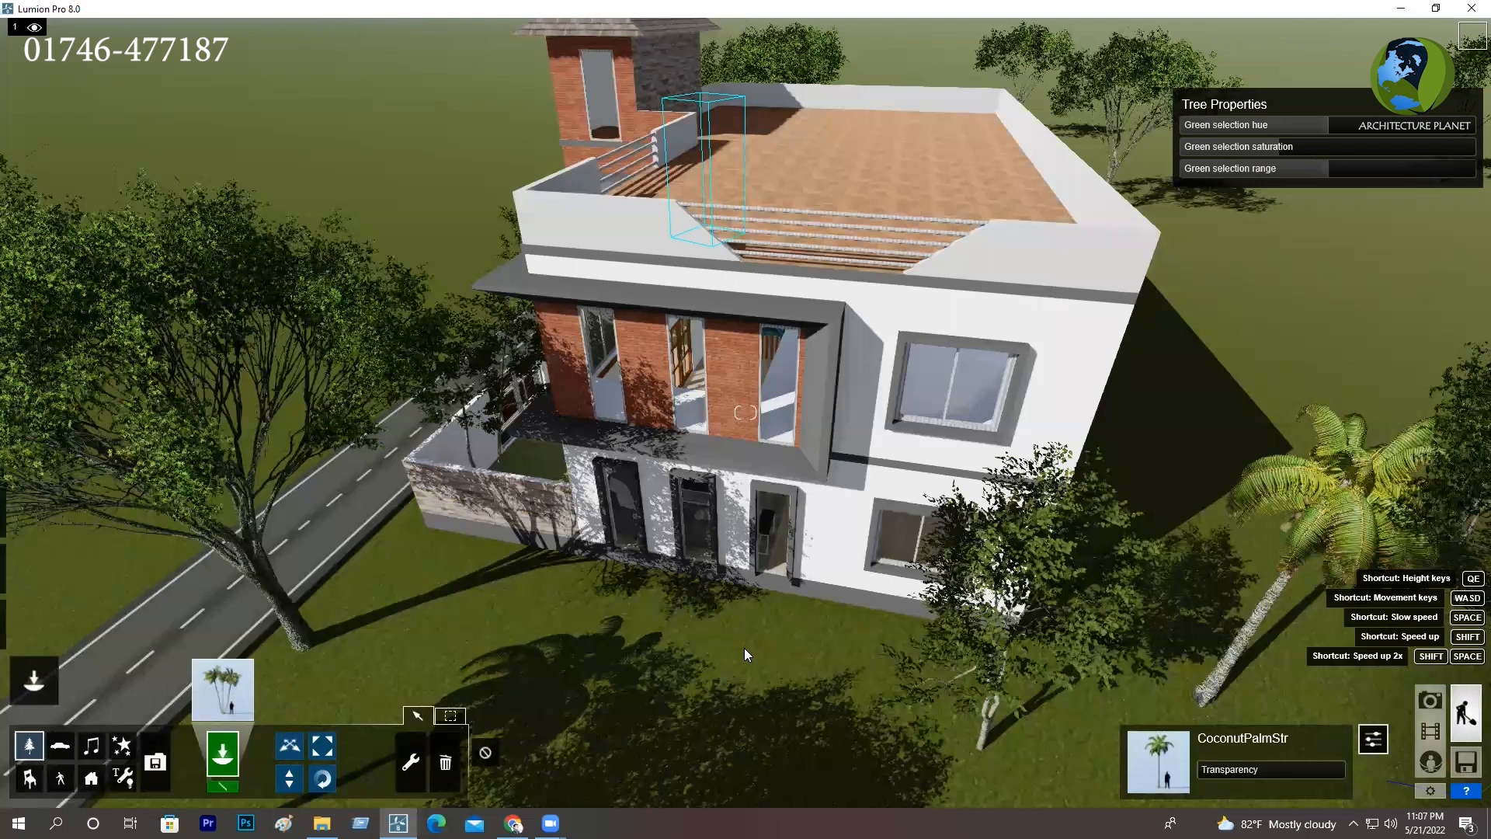
pyautogui.click(461, 641)
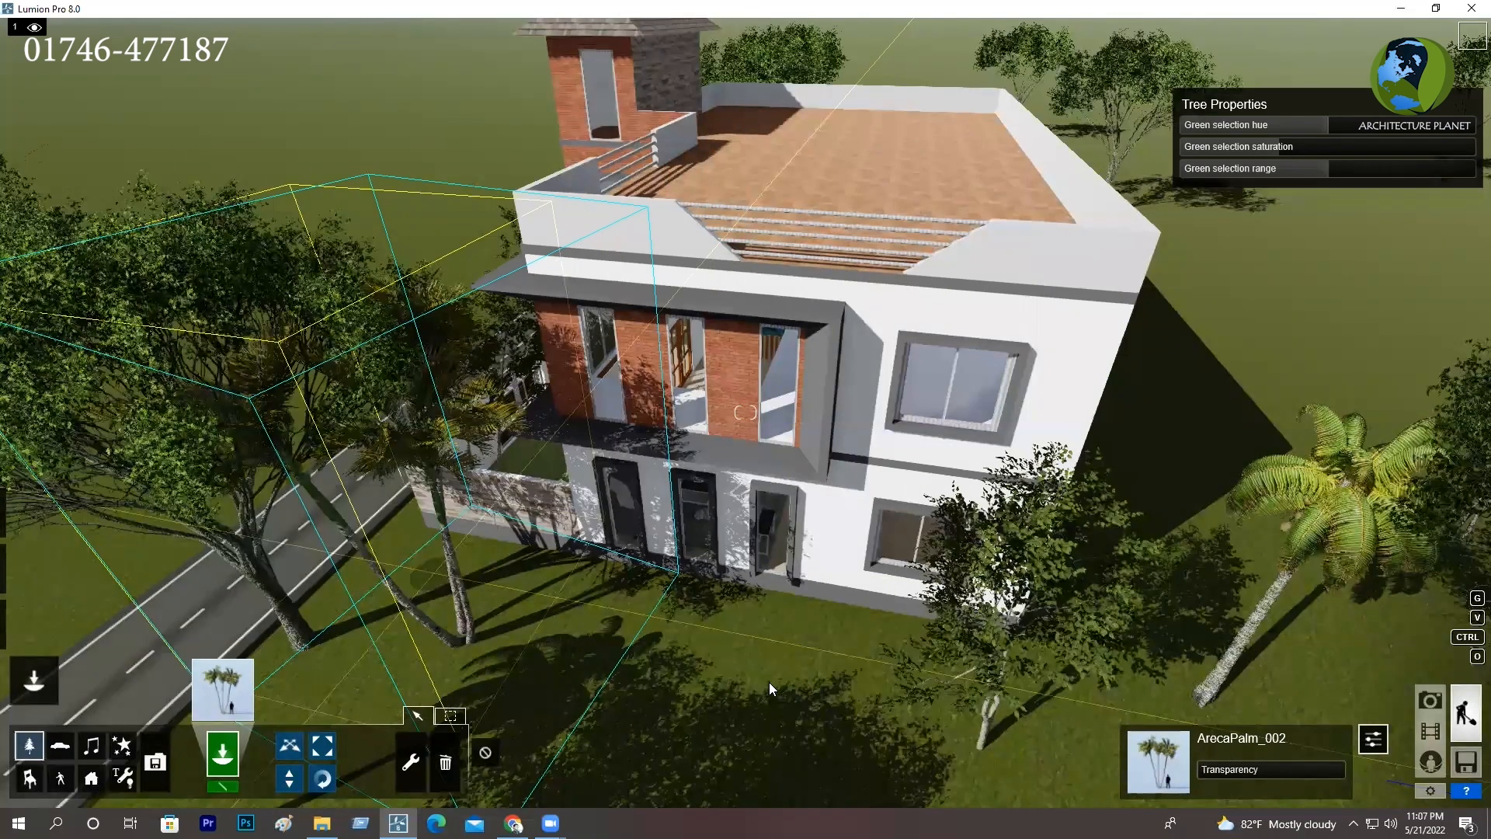
# Step: Place three more ArecaPalm_002 clumps: one in front of the house's side wall and two behind the house
pyautogui.click(769, 682)
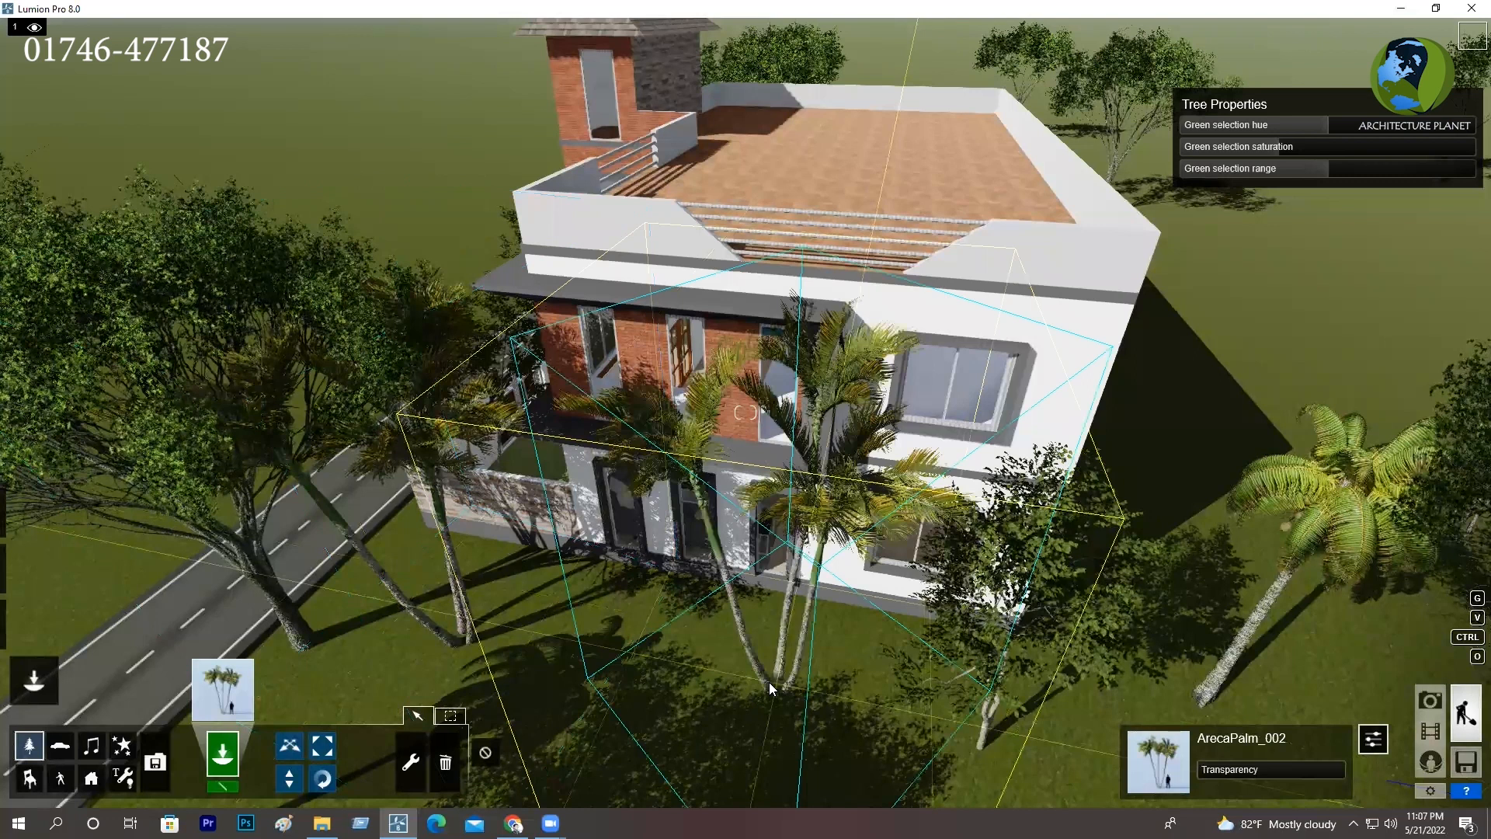
pyautogui.click(1208, 422)
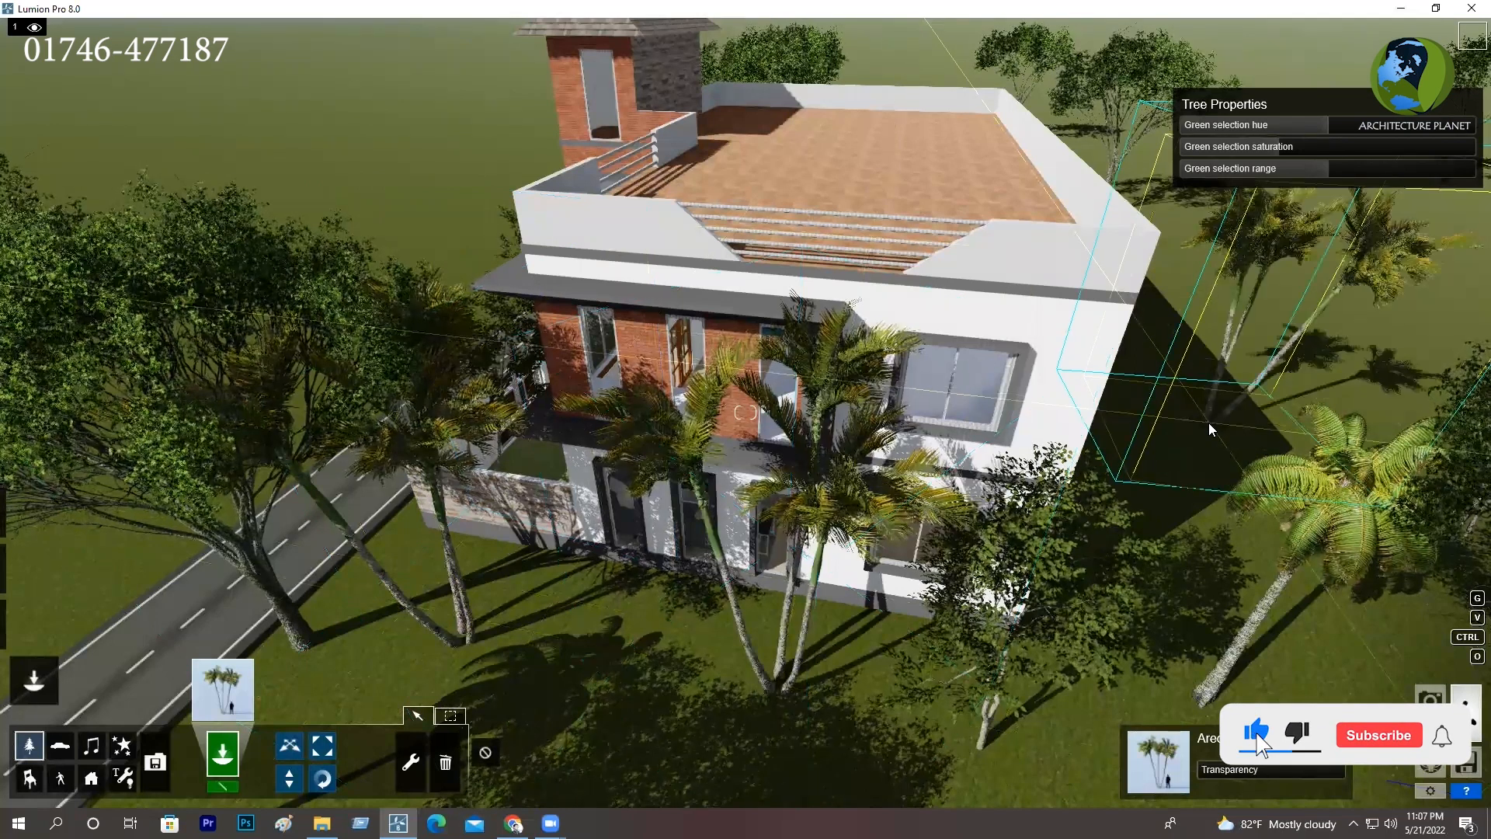
pyautogui.click(1171, 260)
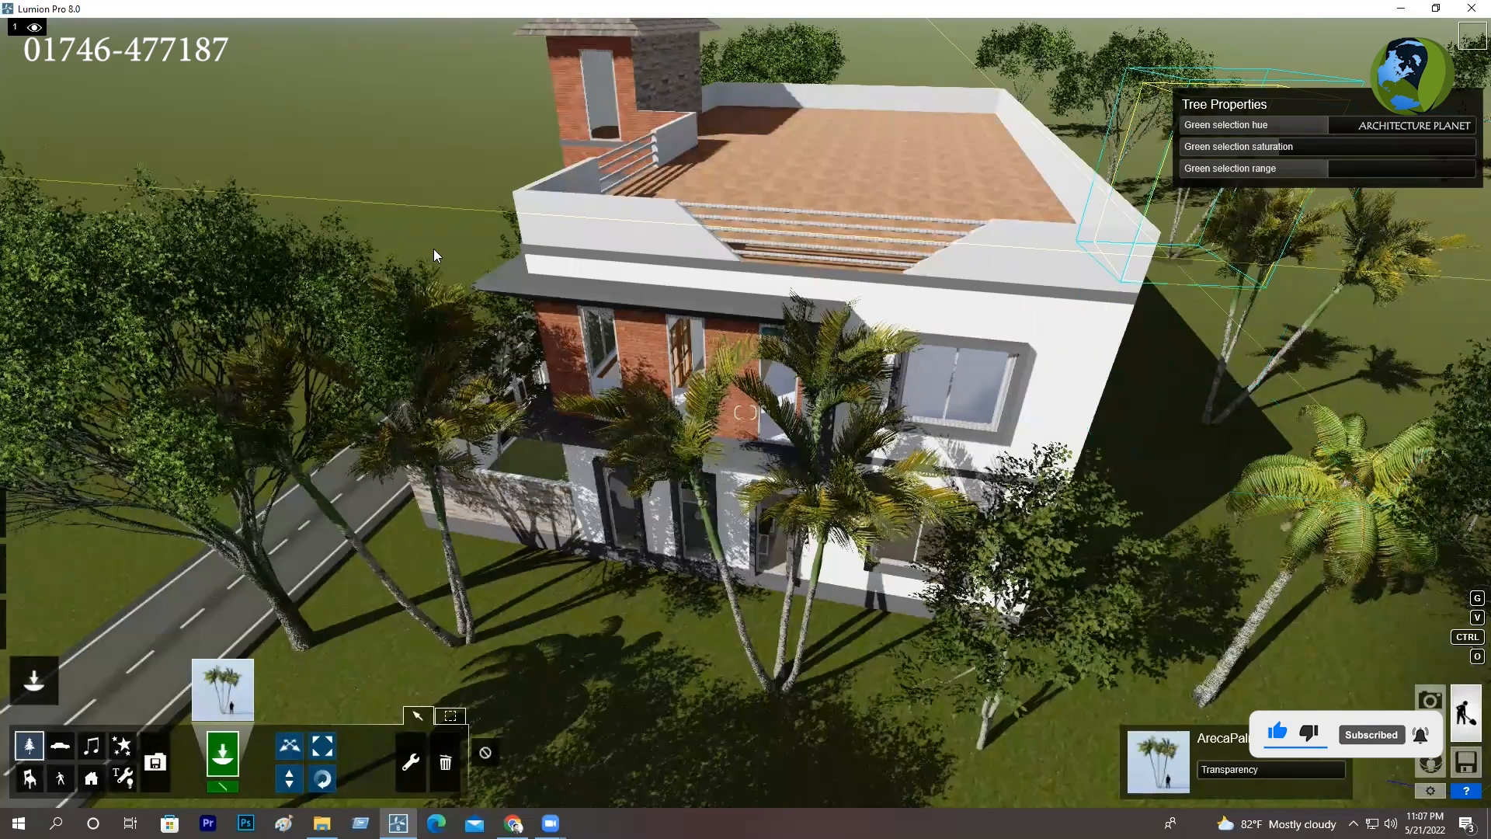